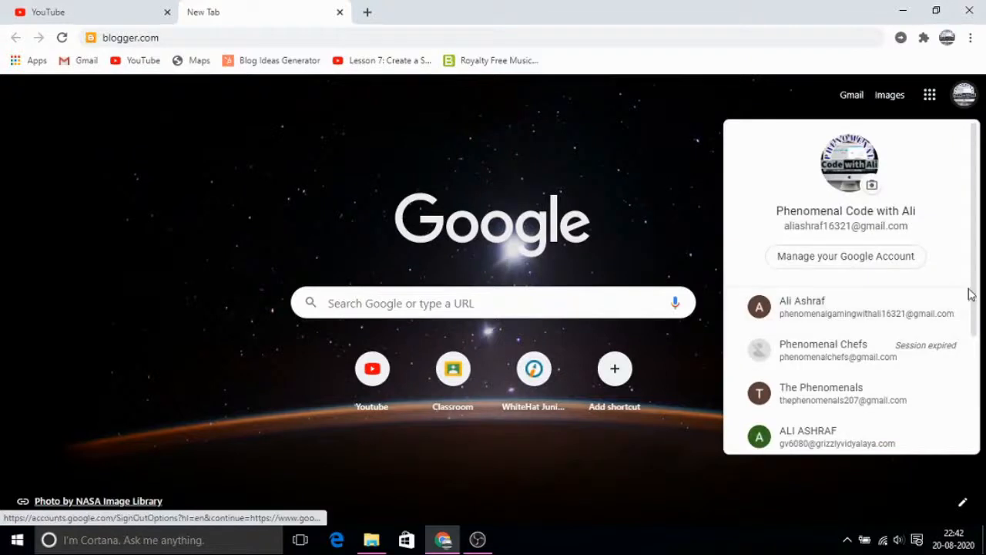
# Step: Switch to the Phenomenal Techs Google account and go to blogger.com
pyautogui.moveTo(968, 291); pyautogui.dragTo(975, 393)
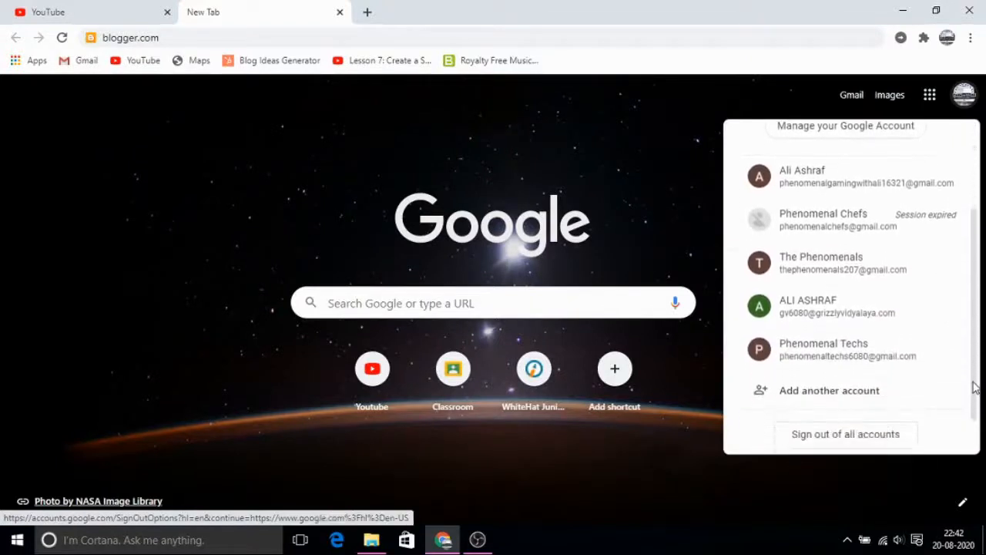
pyautogui.click(924, 359)
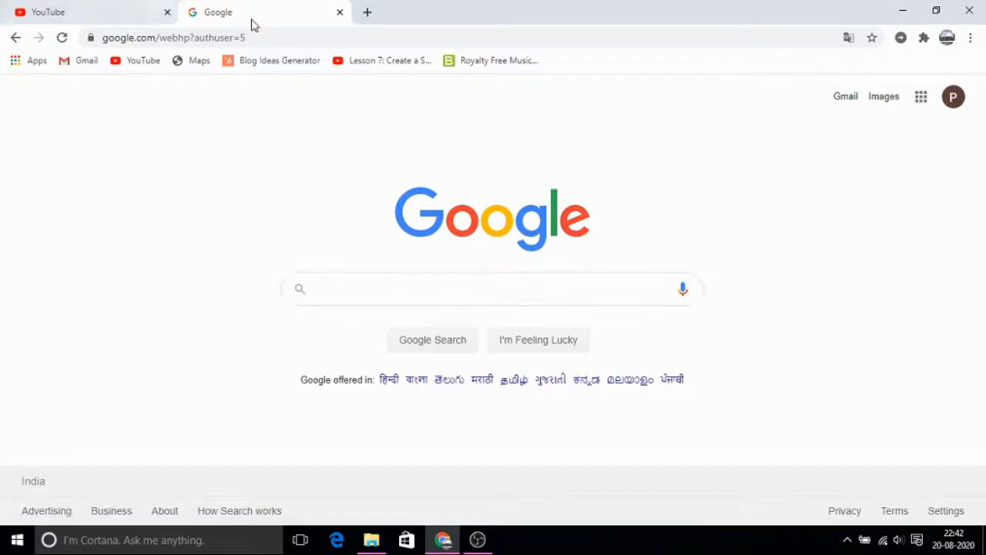
pyautogui.click(220, 38)
pyautogui.write('bl')
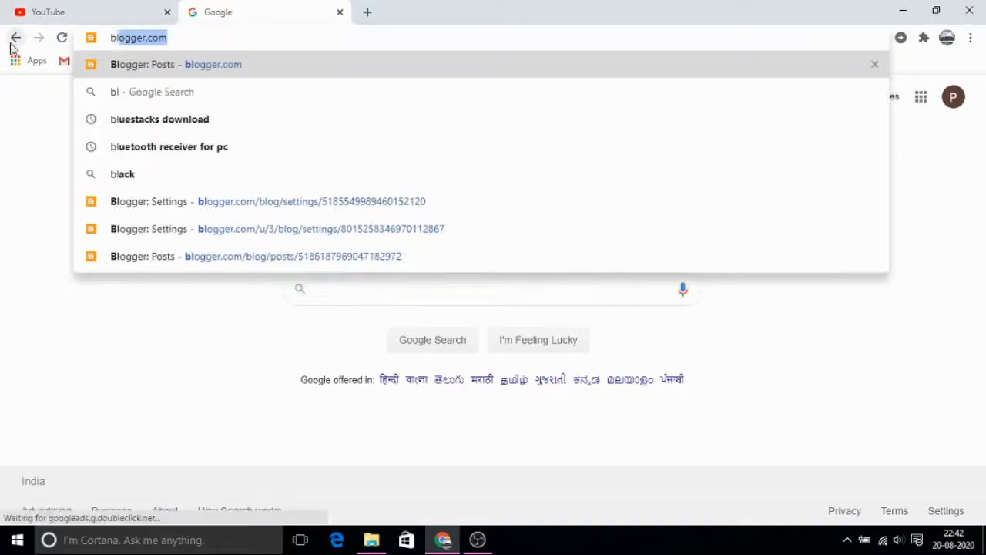
pyautogui.press('Return')
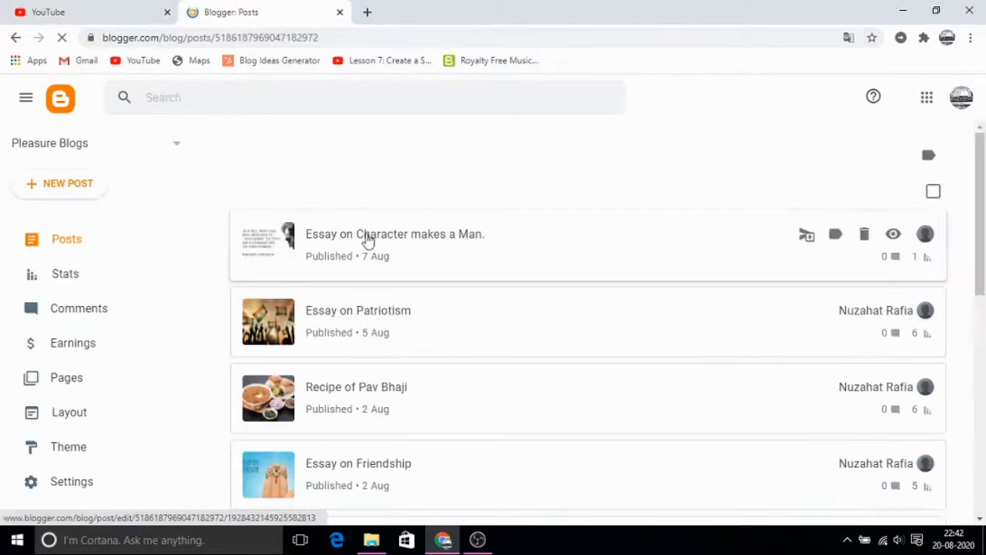
# Step: Open Blogger under the Phenomenal Techs account and close the tab showing the Pleasure Blogs posts
pyautogui.click(961, 97)
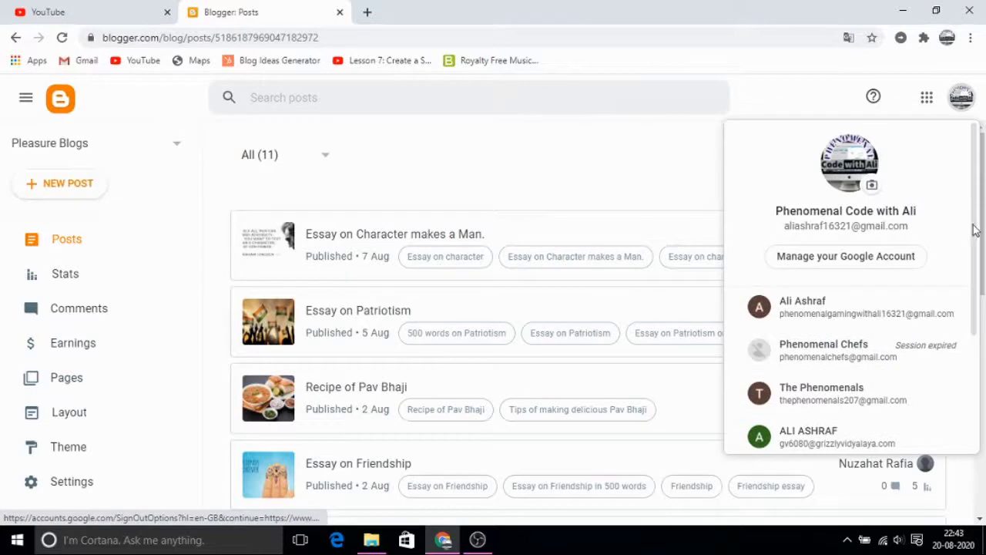
pyautogui.scroll(-3, 956, 269)
pyautogui.click(899, 308)
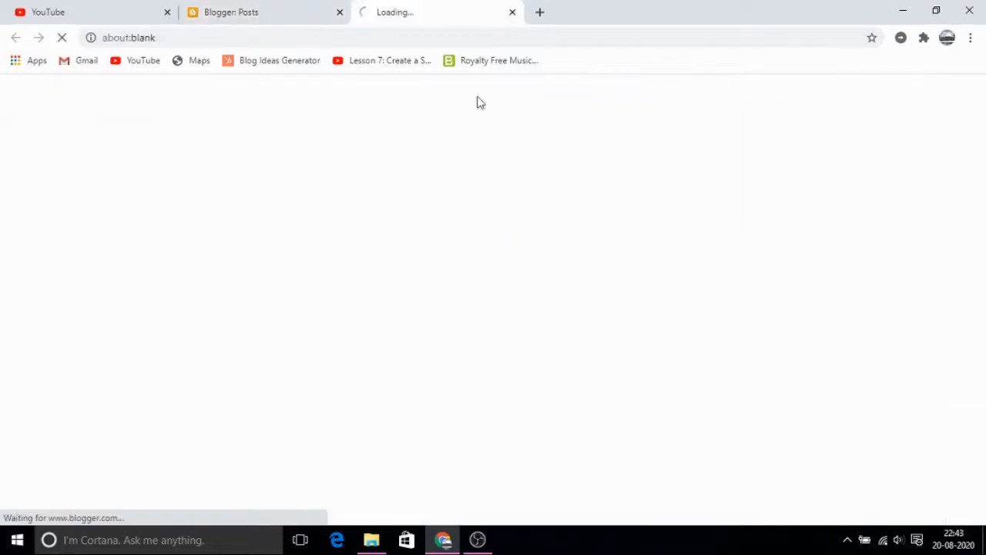
pyautogui.click(341, 12)
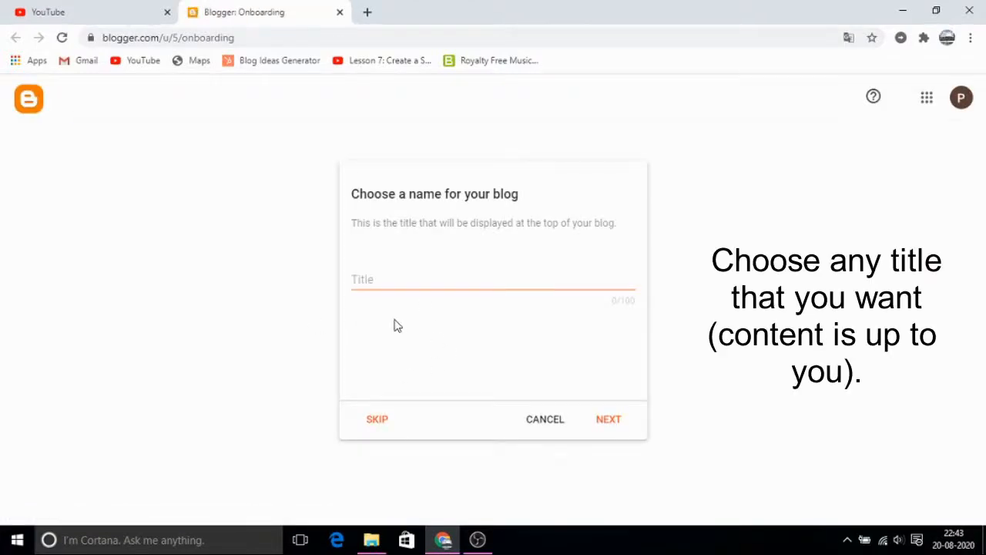
# Step: Name the new blog "Phenomenal Techs" and continue to the URL choice
pyautogui.click(468, 283)
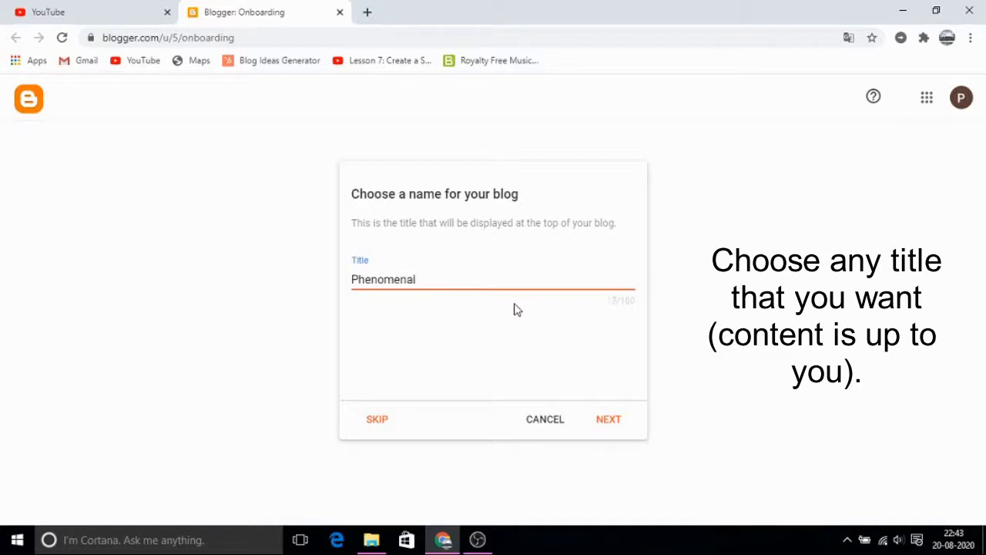
pyautogui.write('PhenomenalTechs')
pyautogui.click(608, 424)
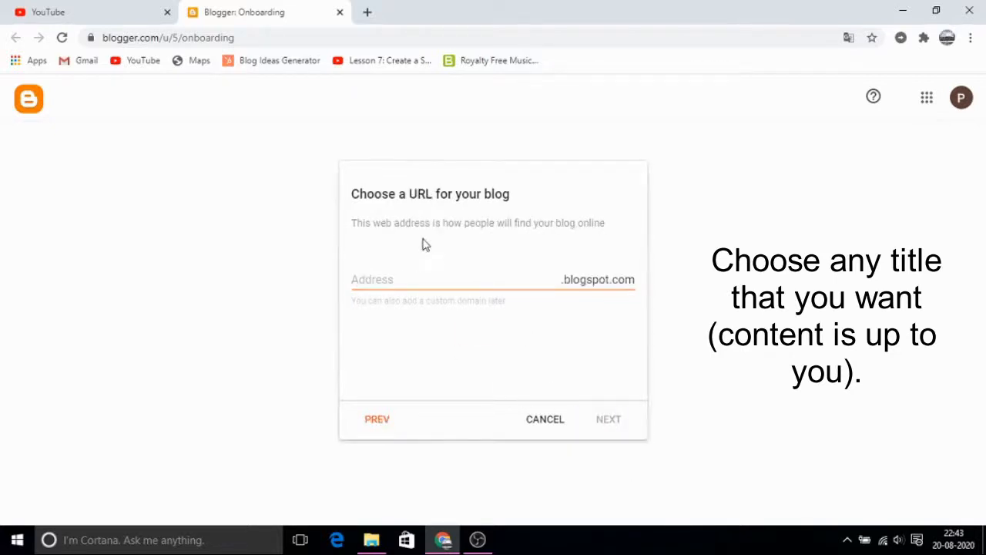
# Step: Set the blog's address to phenomenaltechs.blogspot.com and continue to the display name
pyautogui.click(432, 275)
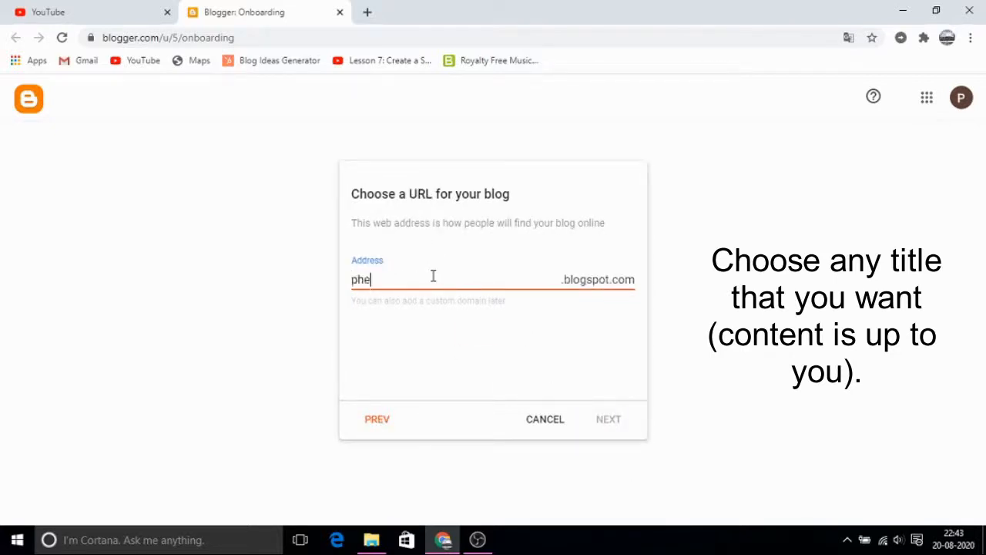
pyautogui.write('phenomenaltechs')
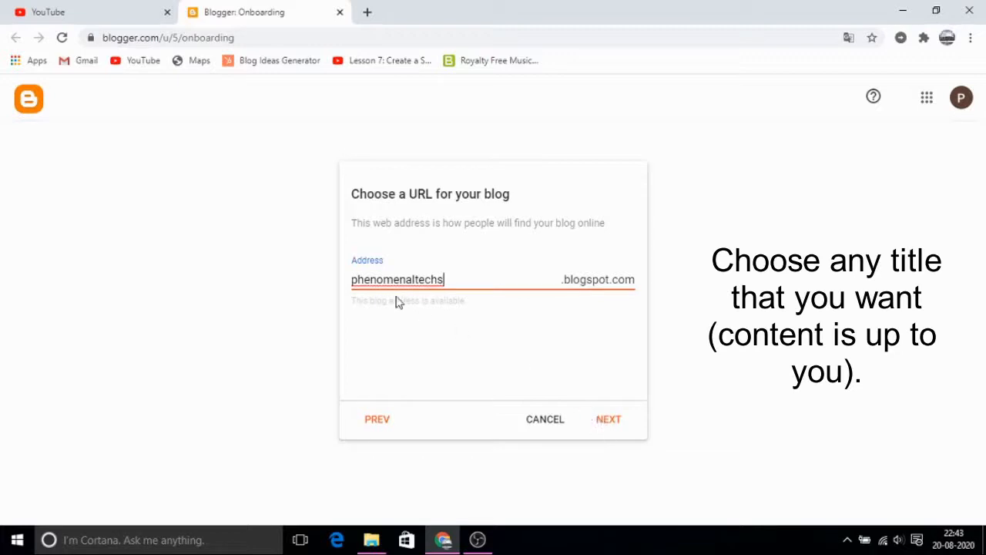
pyautogui.moveTo(467, 281); pyautogui.dragTo(321, 288)
pyautogui.click(619, 454)
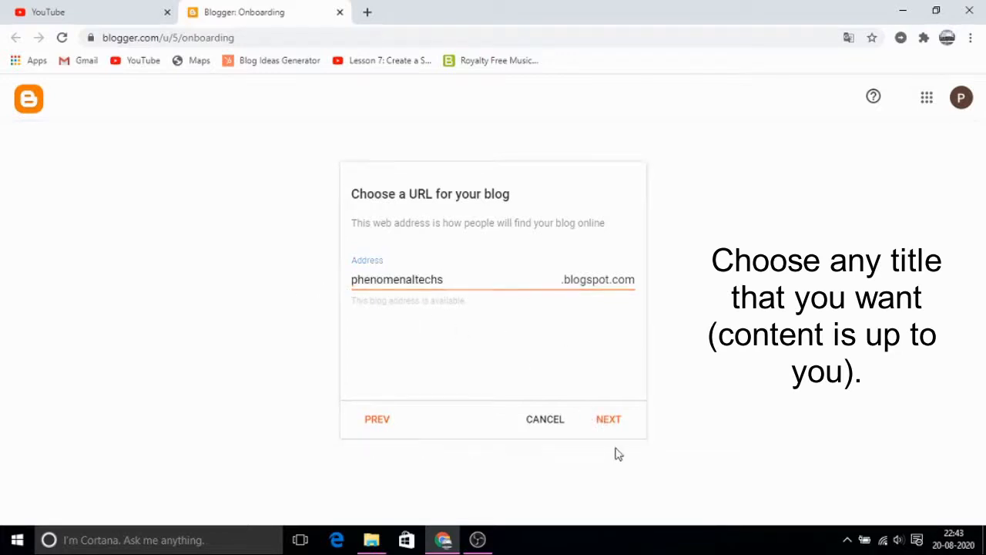
pyautogui.click(621, 436)
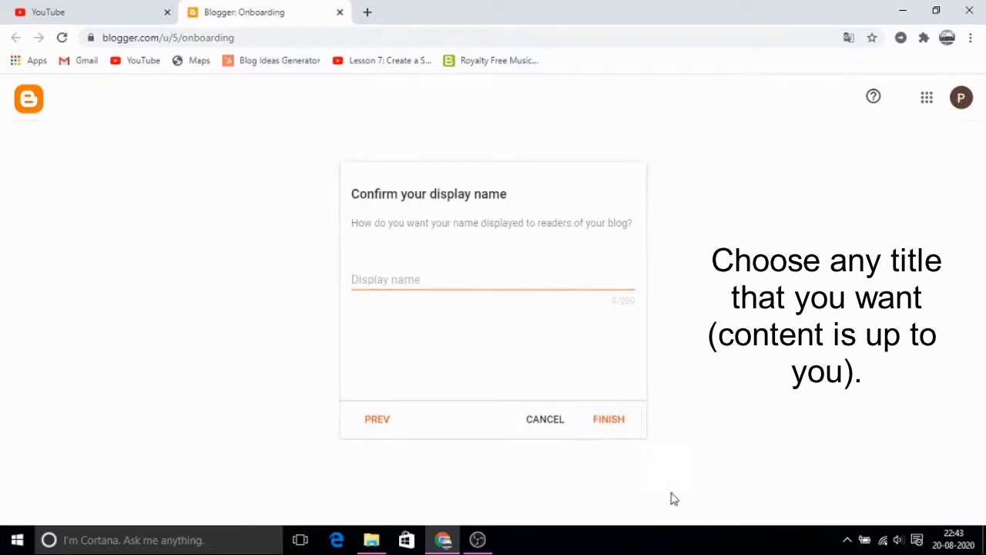
# Step: Enter "The Phenomenal" as the display name and finish creating the blog
pyautogui.click(462, 278)
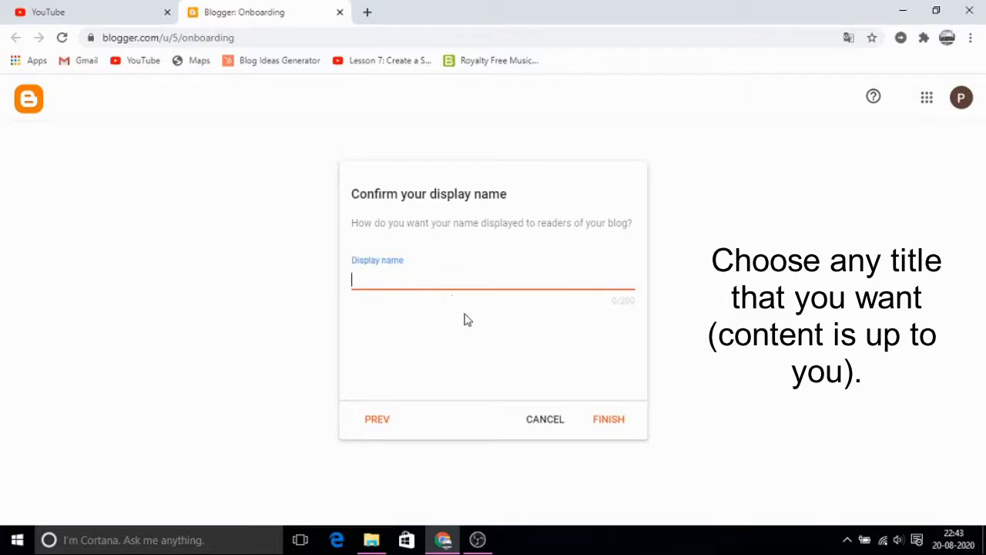
pyautogui.moveTo(352, 224); pyautogui.dragTo(571, 240)
pyautogui.click(558, 284)
pyautogui.write('l')
pyautogui.press('Home')
pyautogui.write('The')
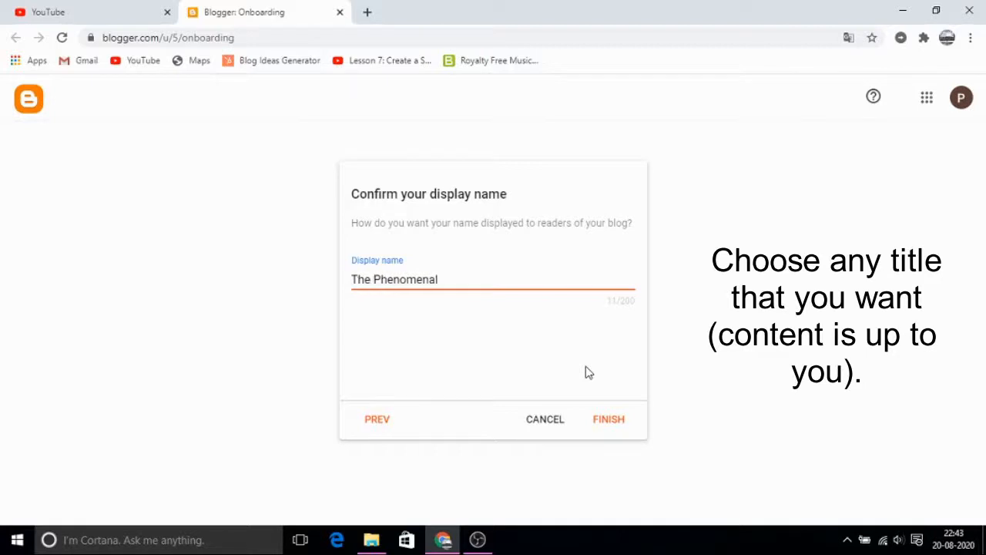
pyautogui.click(619, 417)
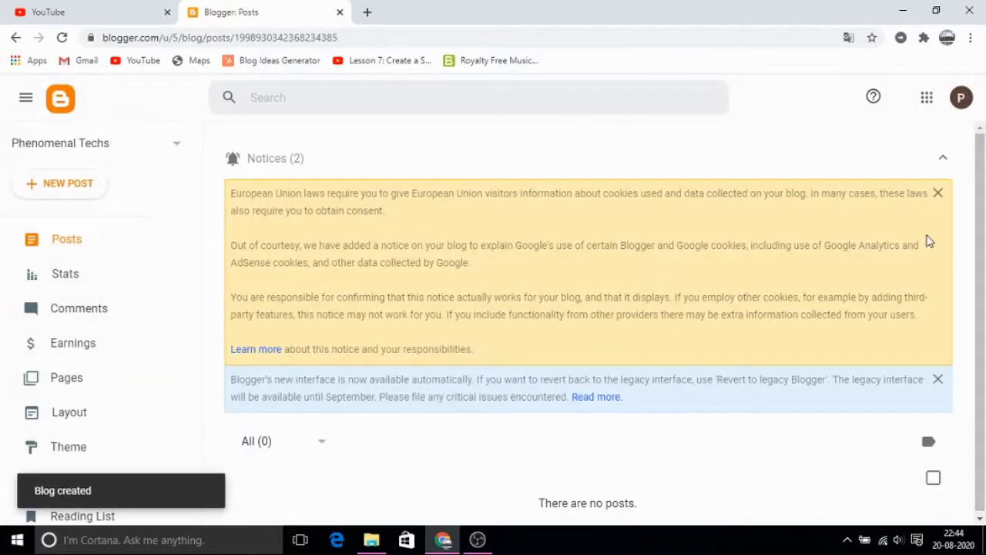
# Step: Dismiss both notices on the posts page and start a new post
pyautogui.click(938, 193)
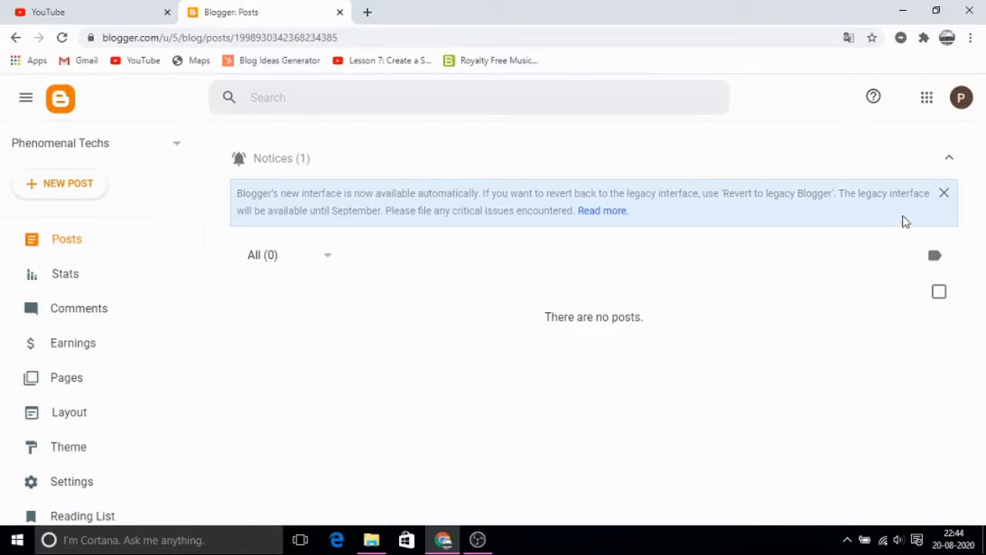
pyautogui.click(944, 193)
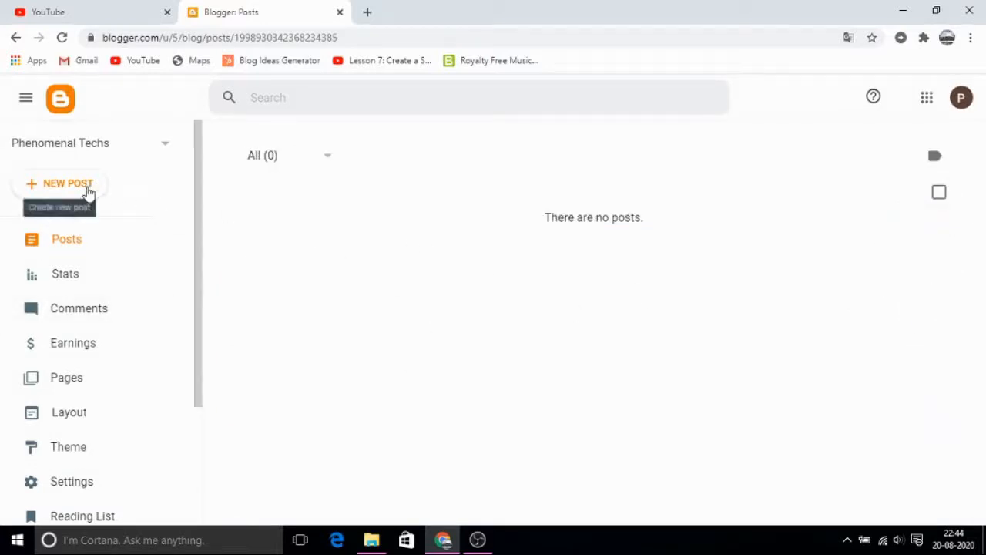
pyautogui.click(89, 193)
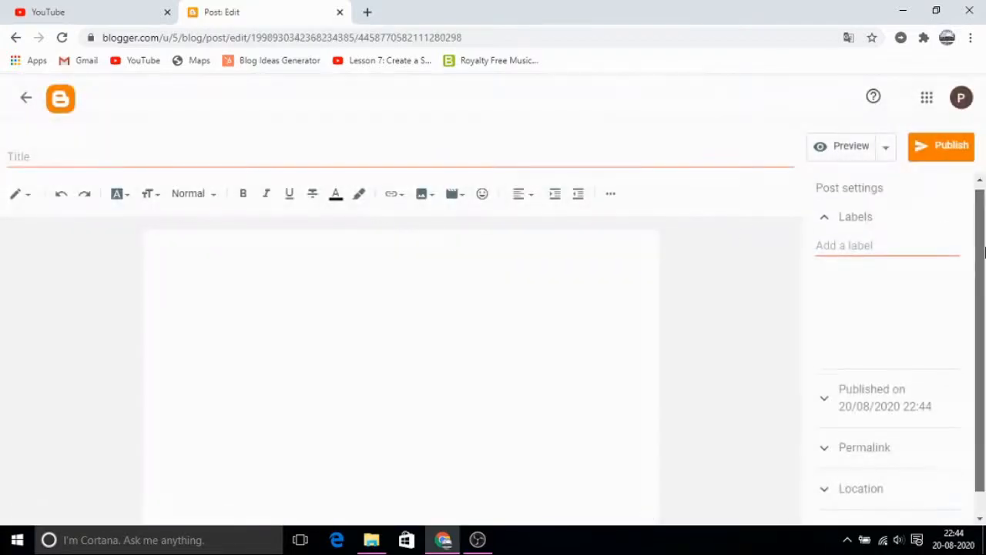
# Step: Reopen the untitled draft from the posts list and title it "How to create a blog for free with Blogger"
pyautogui.moveTo(985, 252)
pyautogui.mouseDown()
pyautogui.moveTo(985, 286)
pyautogui.moveTo(984, 242)
pyautogui.mouseUp()
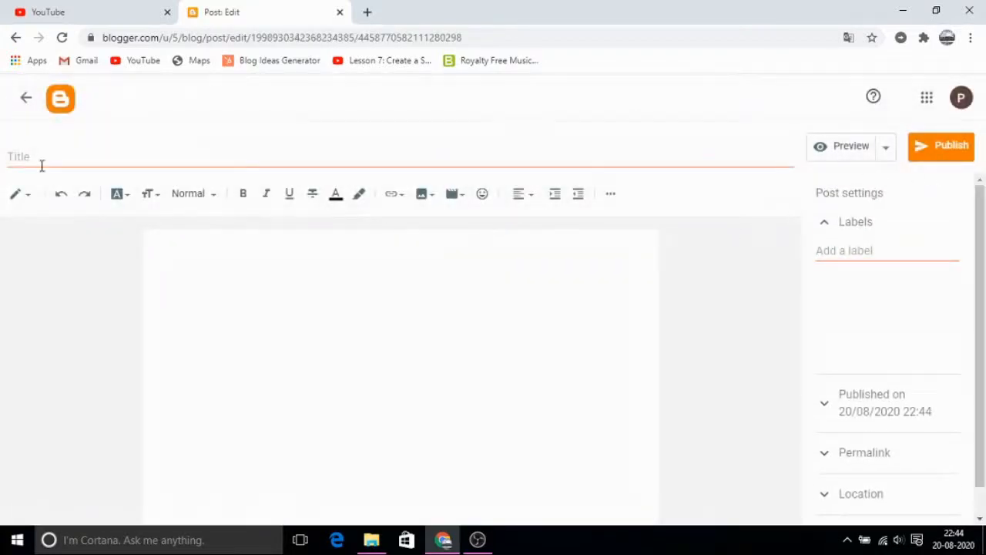
pyautogui.click(28, 101)
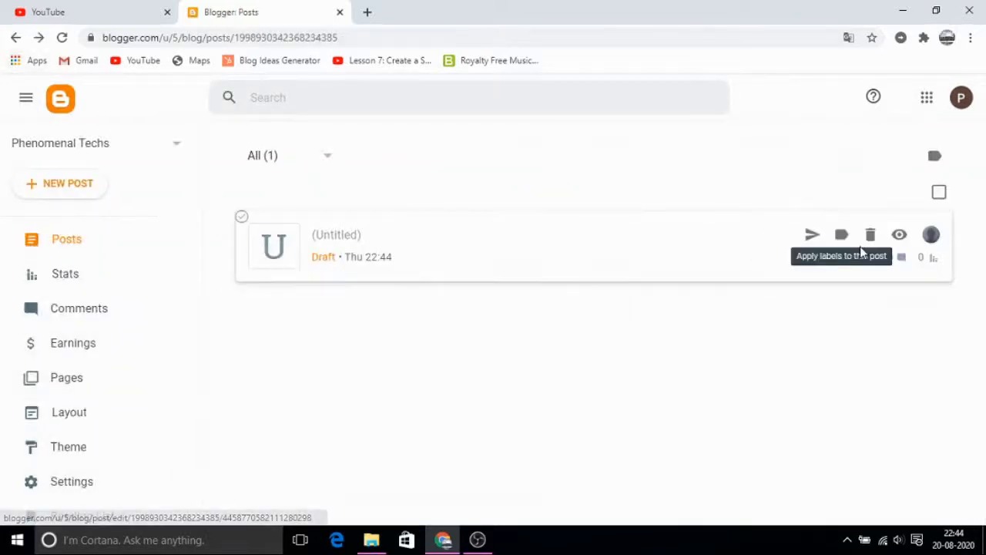
pyautogui.click(378, 249)
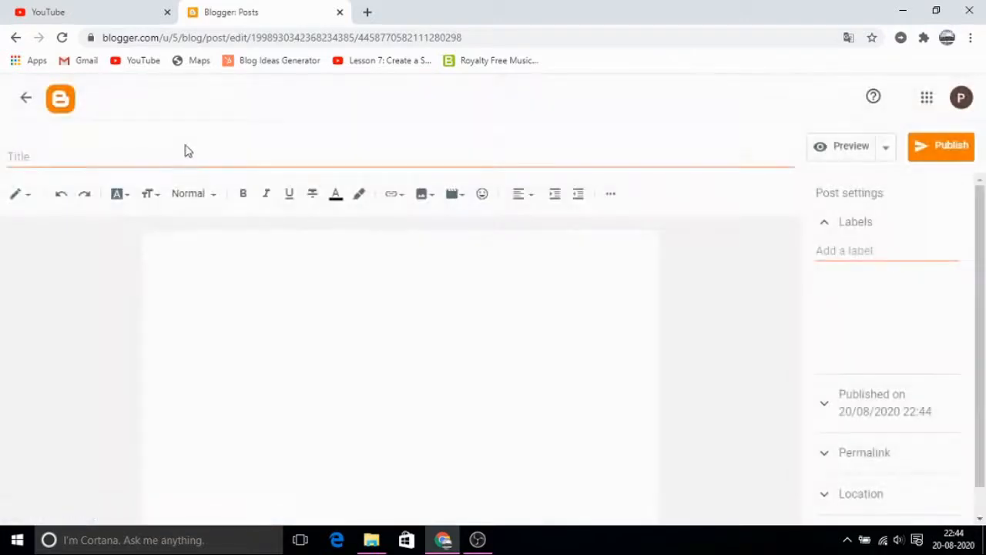
pyautogui.click(182, 158)
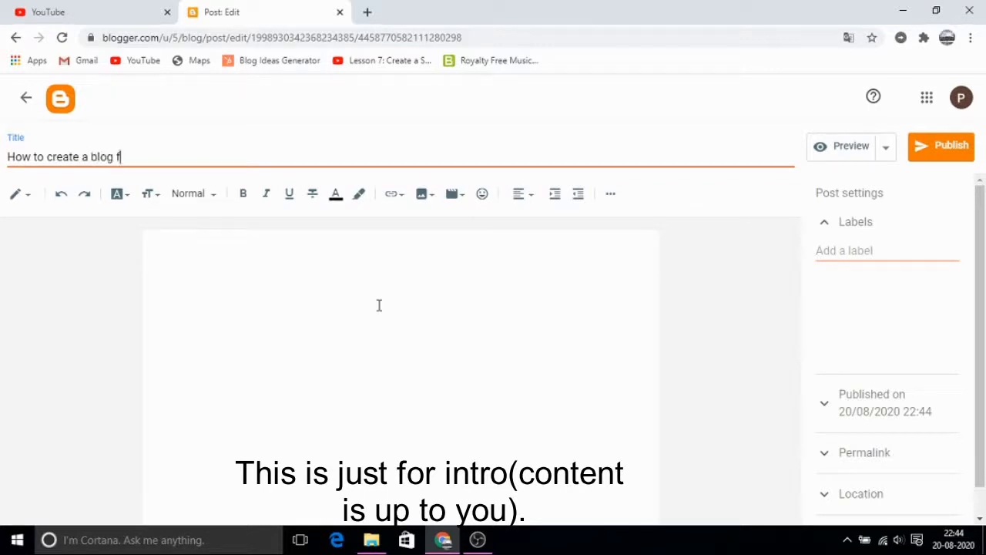
pyautogui.write('free with Blogger')
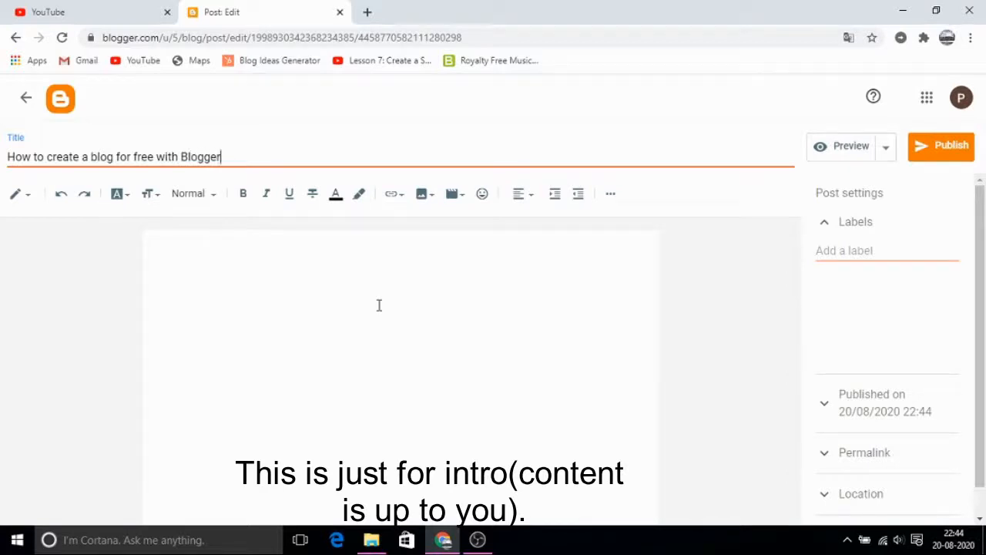
# Step: Set the post body's text style to Major heading and paste a copy of the post title there
pyautogui.click(346, 257)
pyautogui.click(207, 197)
pyautogui.click(251, 223)
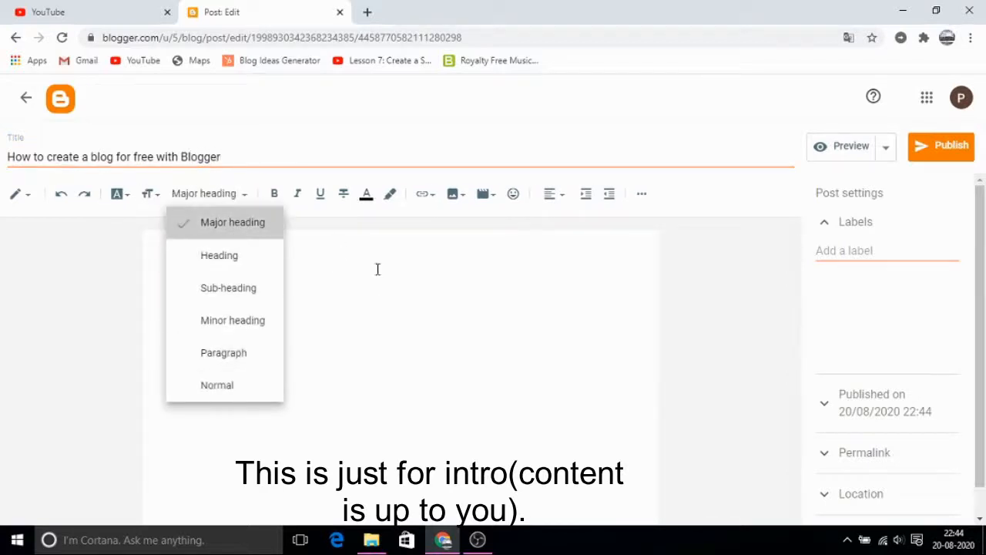
pyautogui.moveTo(249, 154); pyautogui.dragTo(2, 171)
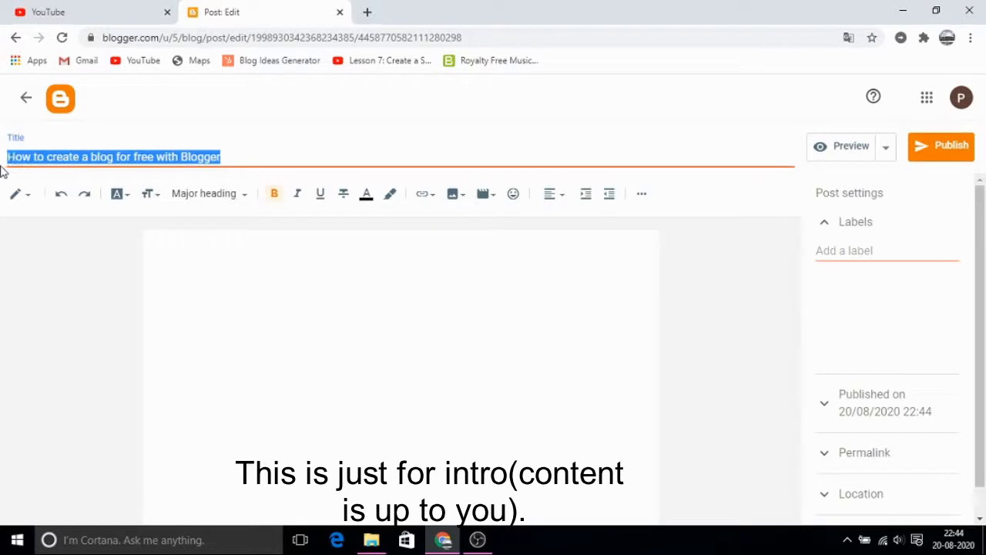
pyautogui.hotkey('ctrl', 'c')
pyautogui.click(220, 282)
pyautogui.hotkey('ctrl', 'v')
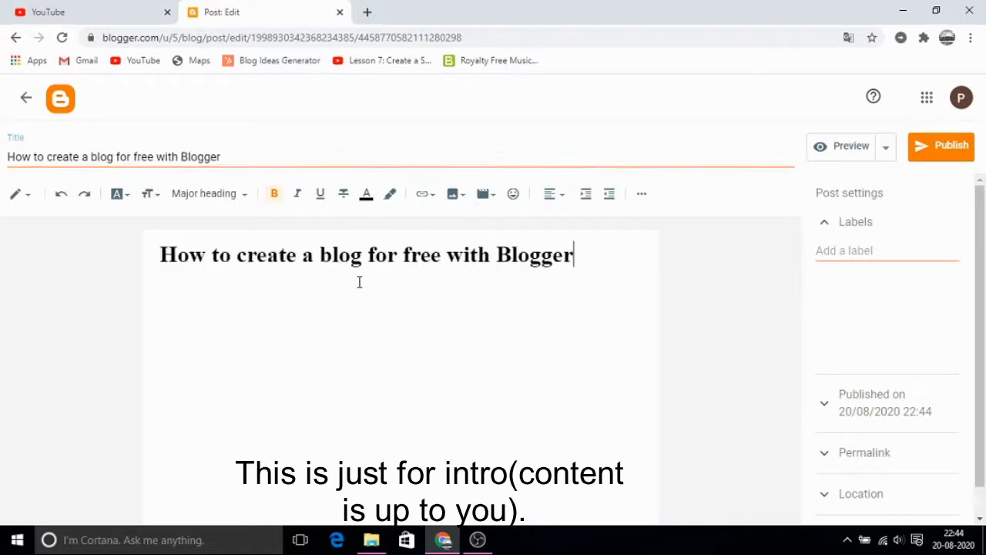
# Step: Centre the heading in the post body and start a new line below it
pyautogui.moveTo(592, 273); pyautogui.dragTo(81, 242)
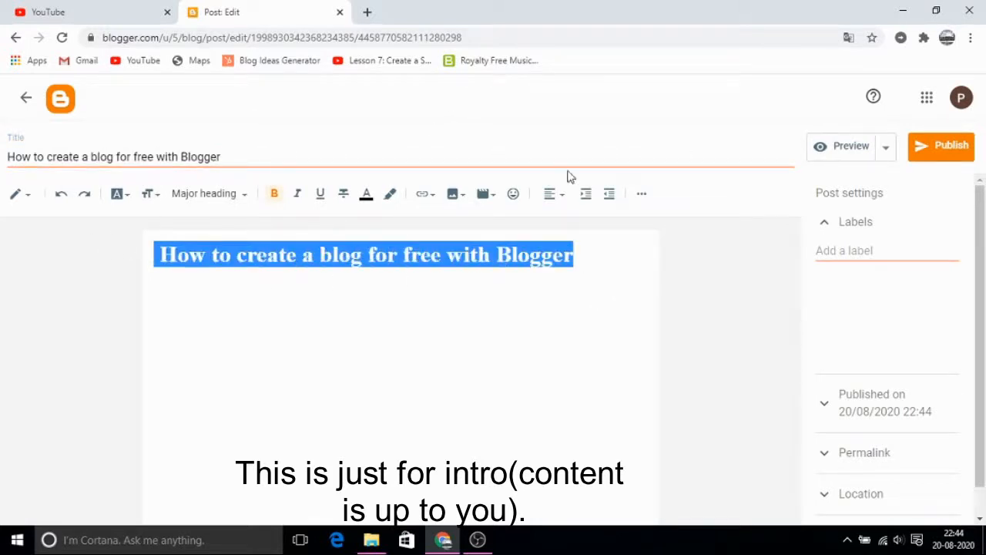
pyautogui.click(563, 207)
pyautogui.click(578, 229)
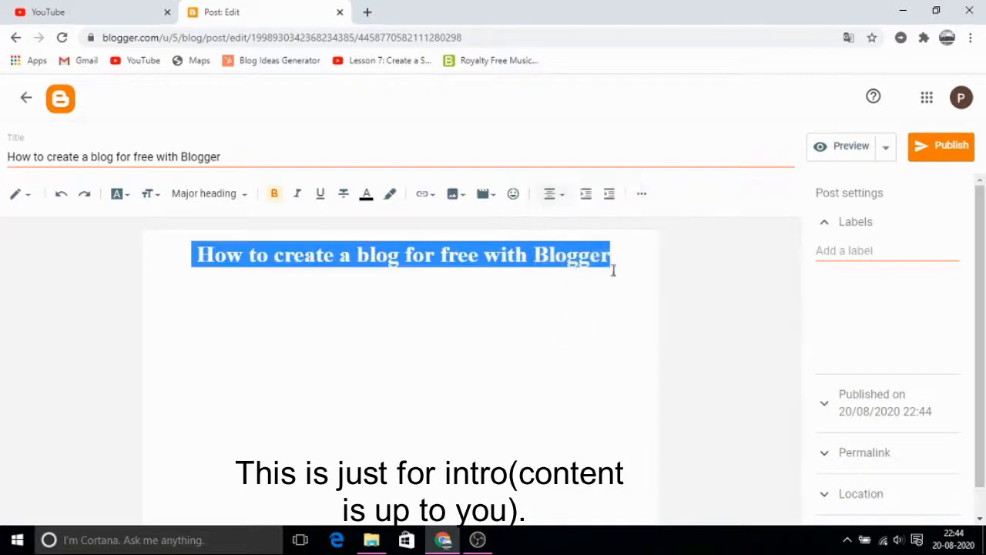
pyautogui.click(612, 268)
pyautogui.press('Return')
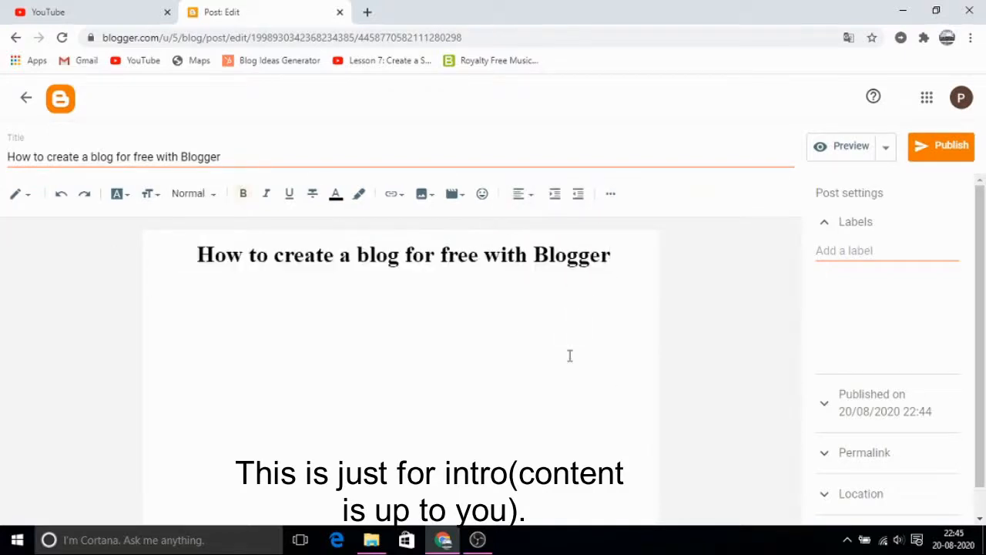
# Step: Search Google Images for "blogger" in a new browser tab
pyautogui.click(368, 11)
pyautogui.write('blogger')
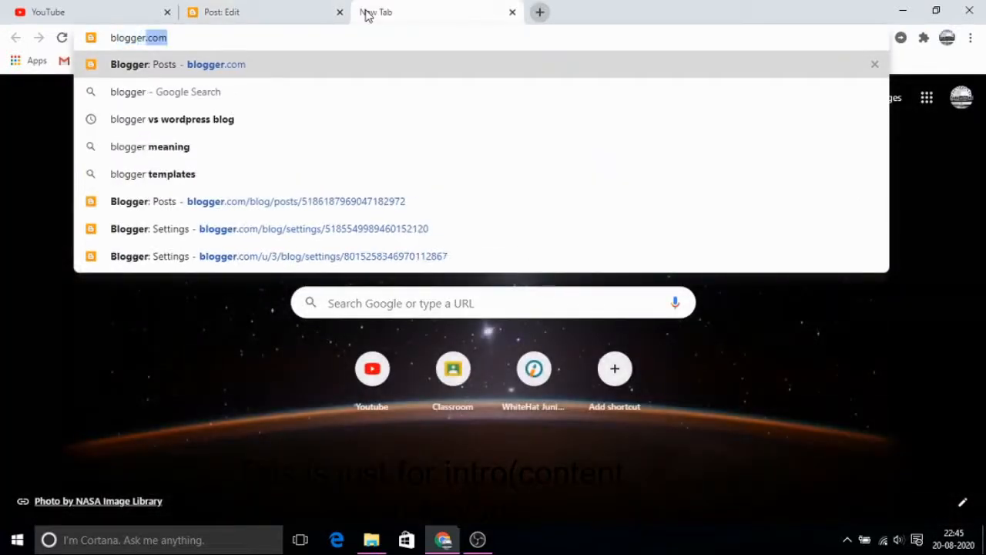
pyautogui.press('Delete')
pyautogui.press('Return')
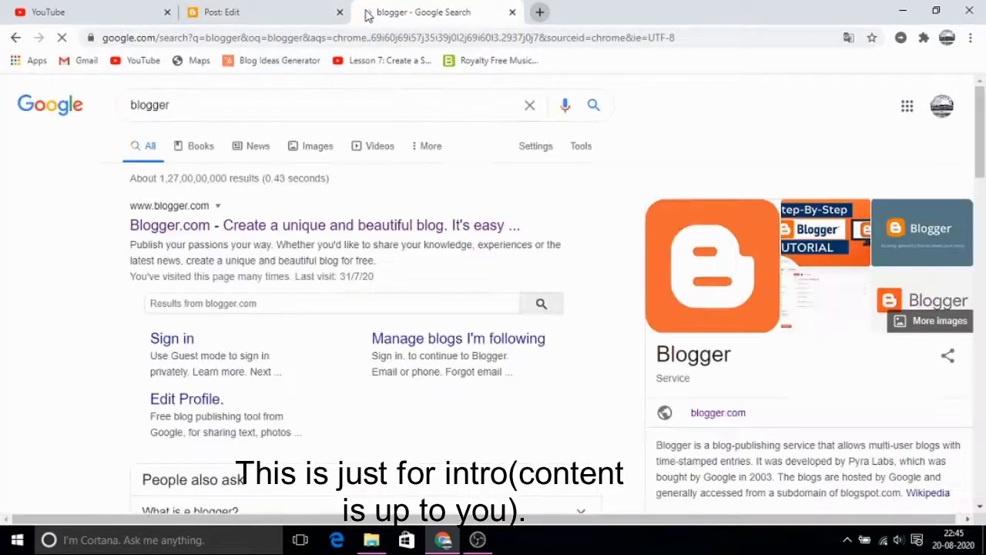
pyautogui.click(311, 148)
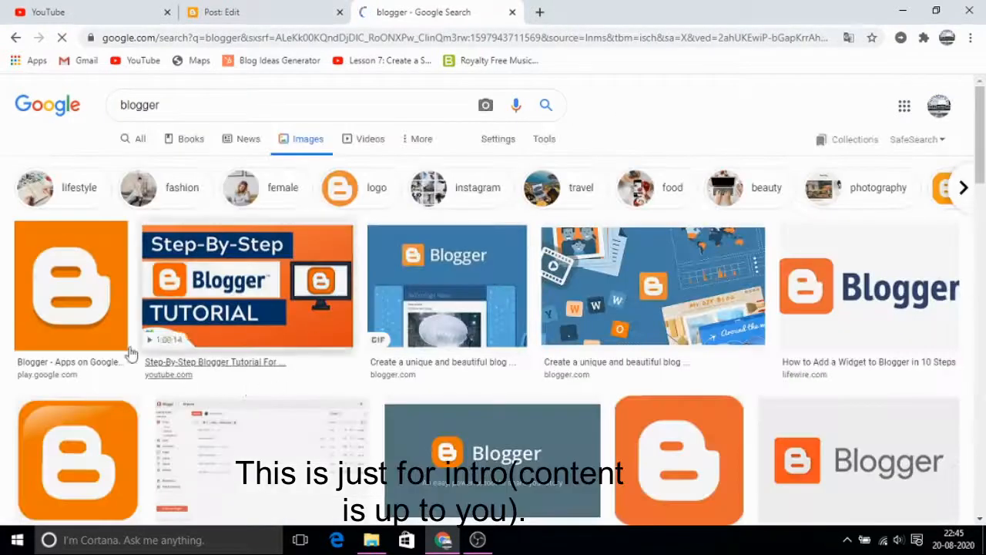
# Step: Save the first orange Blogger logo from the image results to the Downloads folder as download.png
pyautogui.rightClick(87, 314)
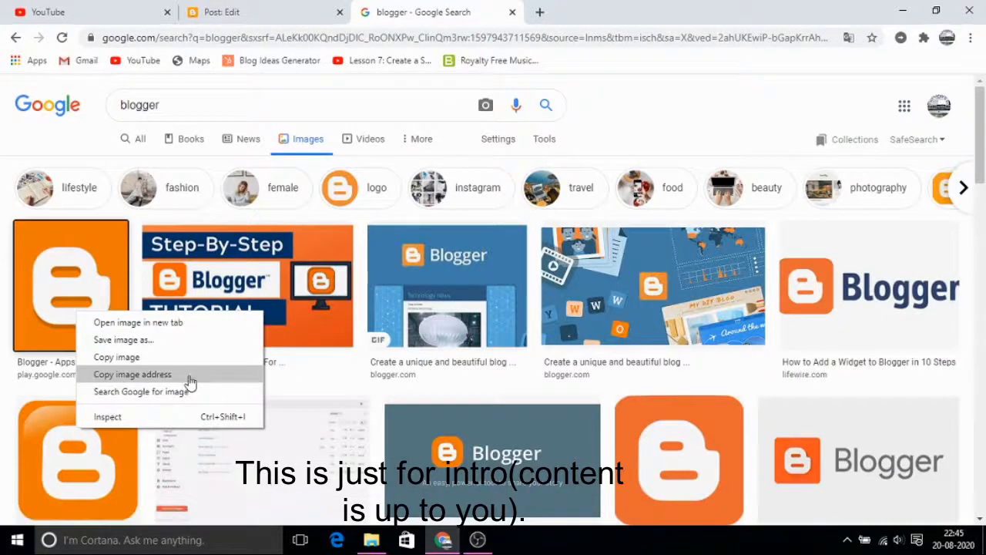
pyautogui.click(183, 377)
pyautogui.rightClick(81, 316)
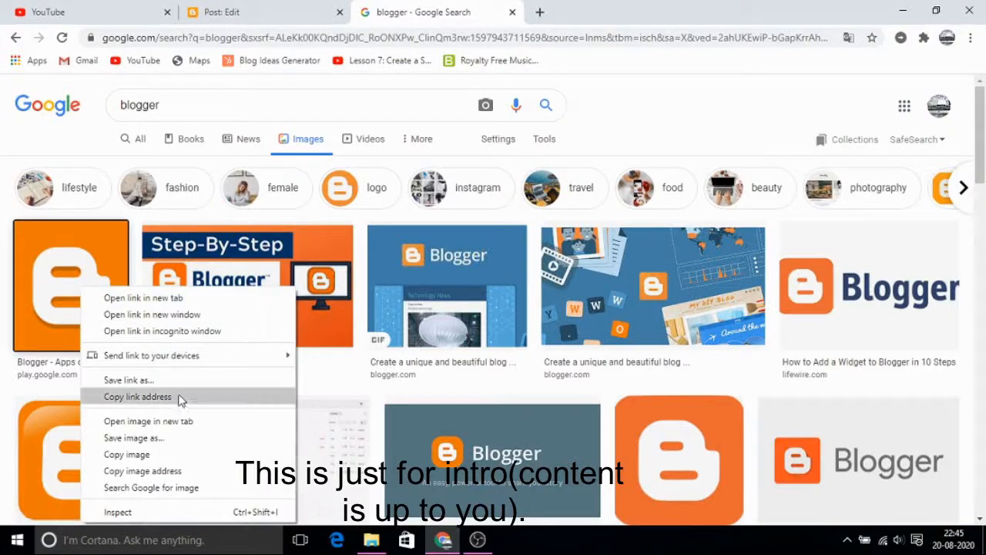
pyautogui.click(175, 447)
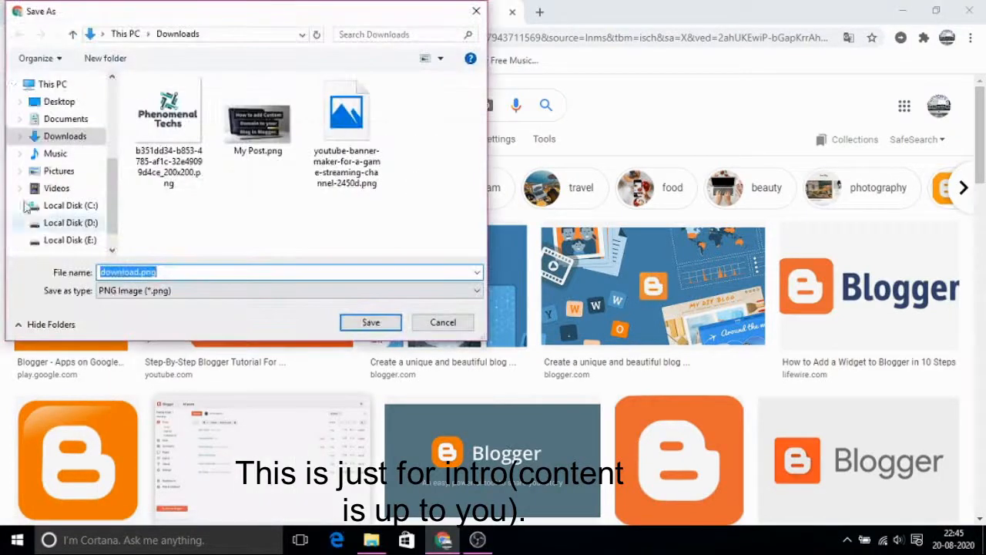
pyautogui.click(82, 135)
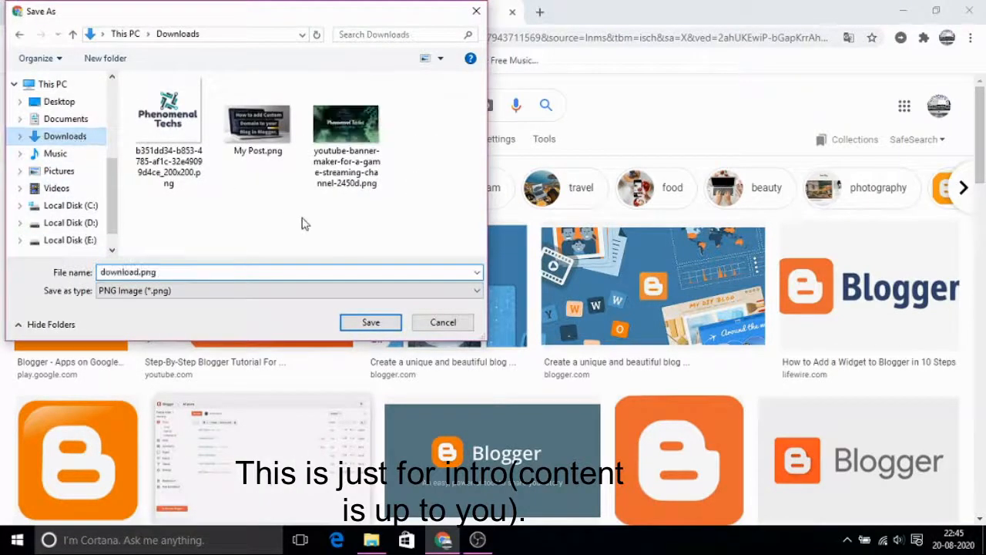
pyautogui.click(366, 323)
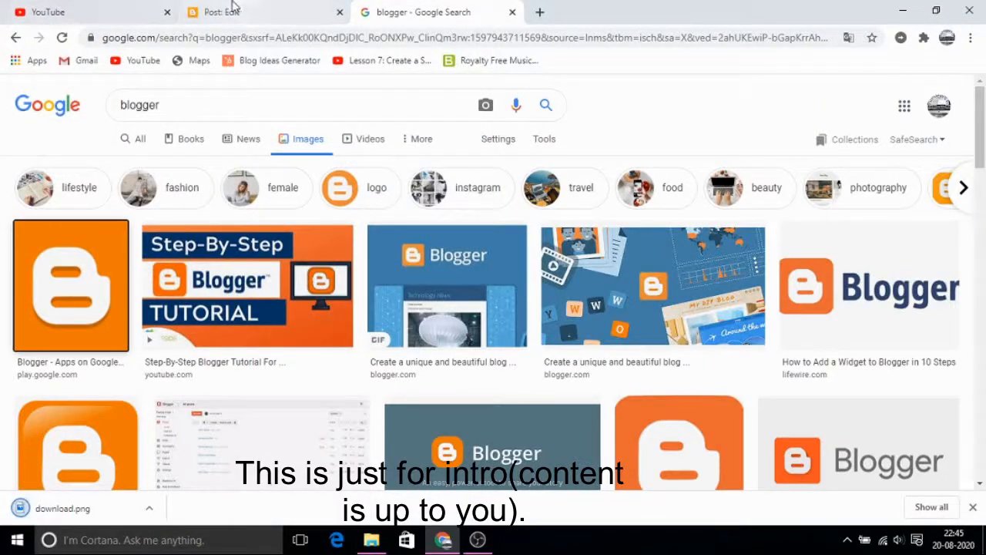
# Step: Return to the post editor and insert download.png from the computer's Downloads folder below the heading
pyautogui.click(200, 11)
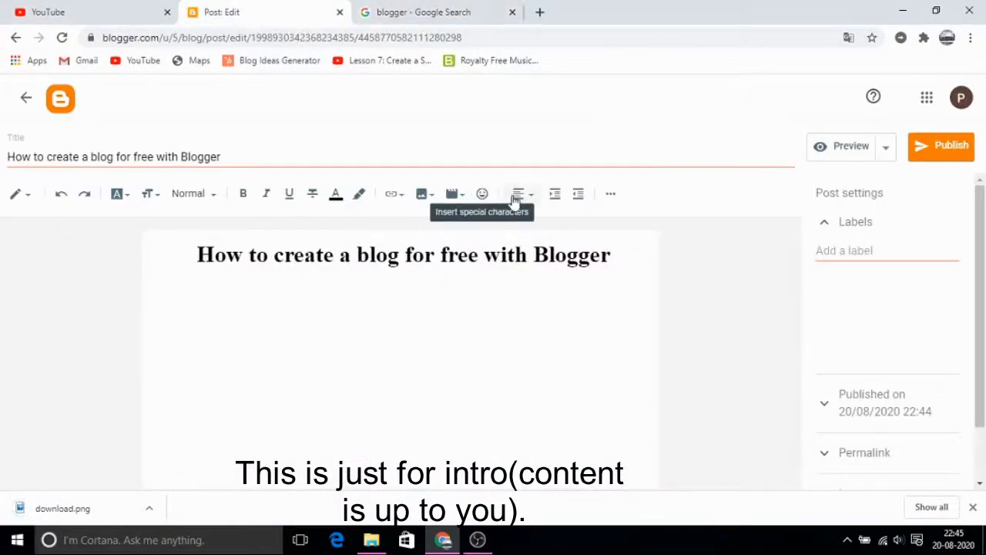
pyautogui.click(425, 199)
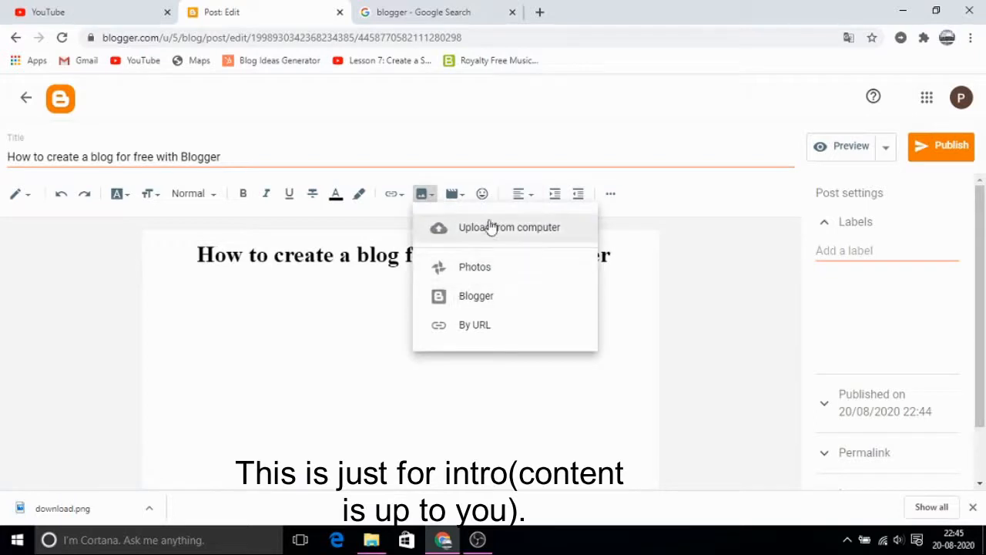
pyautogui.click(432, 224)
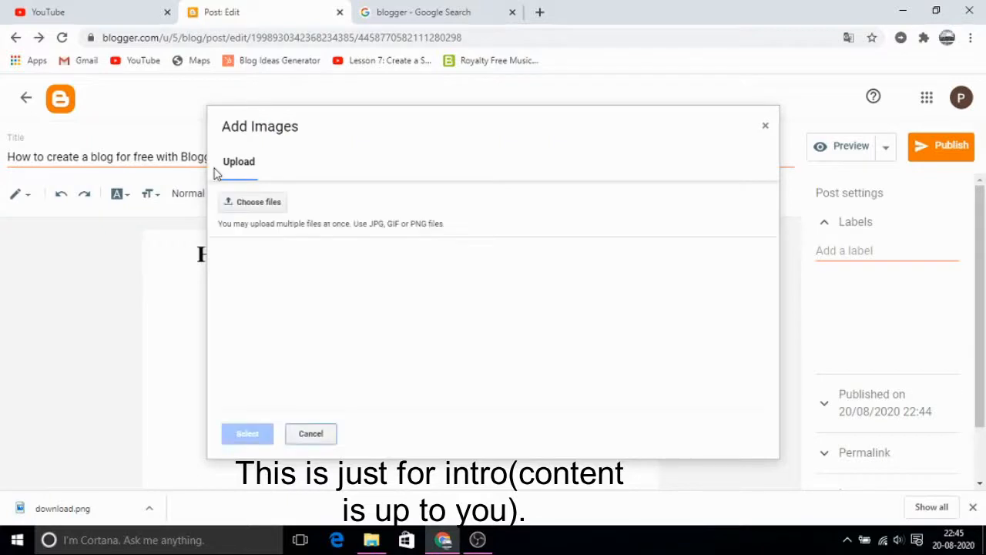
pyautogui.click(258, 202)
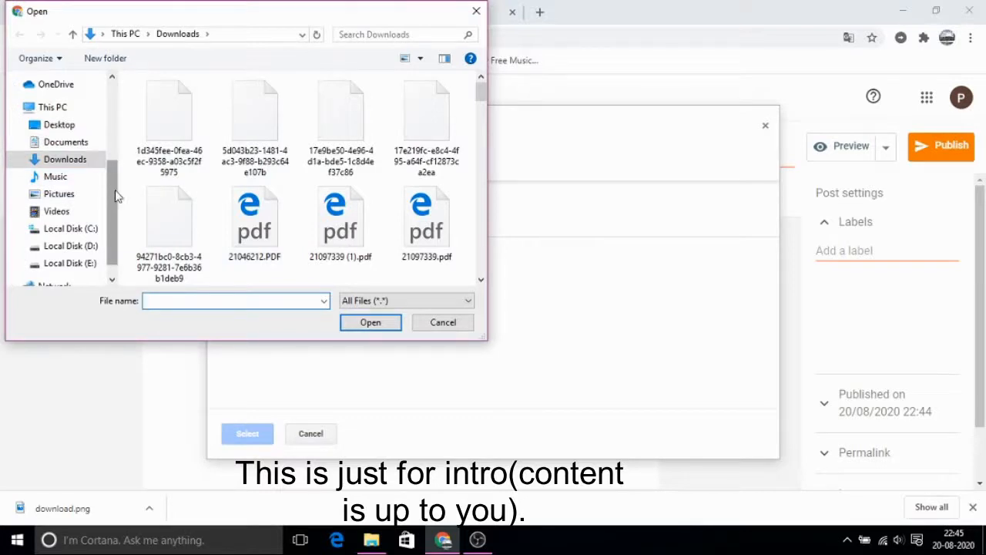
pyautogui.moveTo(109, 219); pyautogui.dragTo(114, 250)
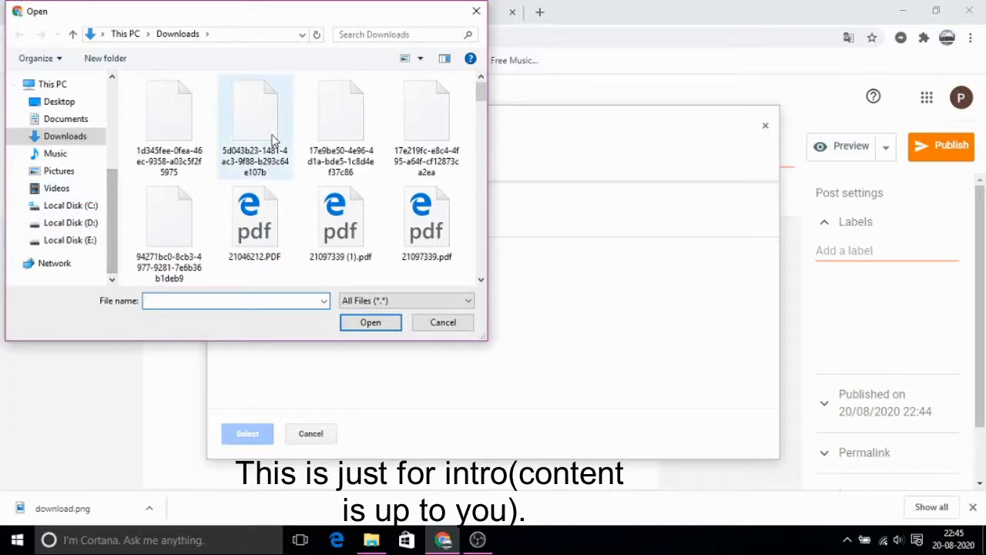
pyautogui.scroll(2, 106, 228)
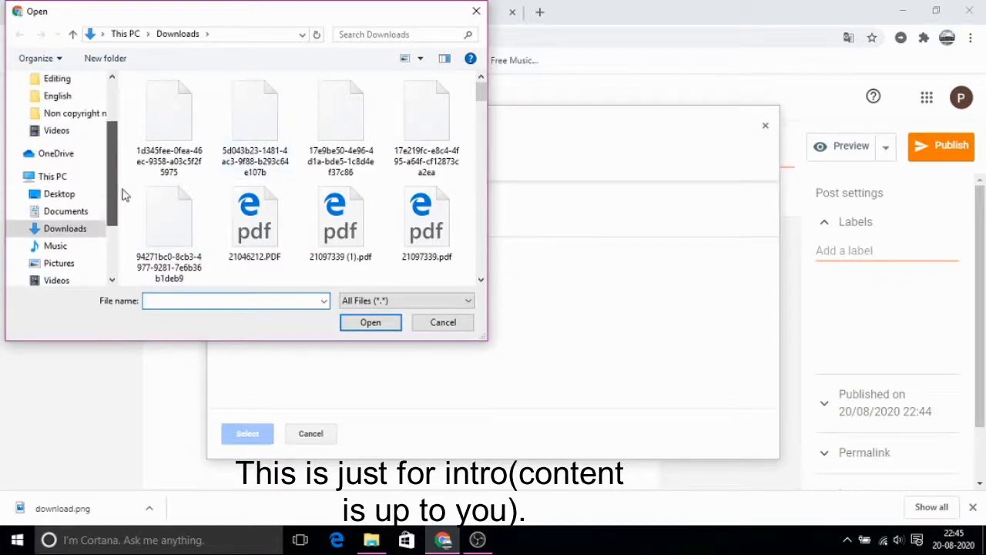
pyautogui.scroll(-2, 121, 193)
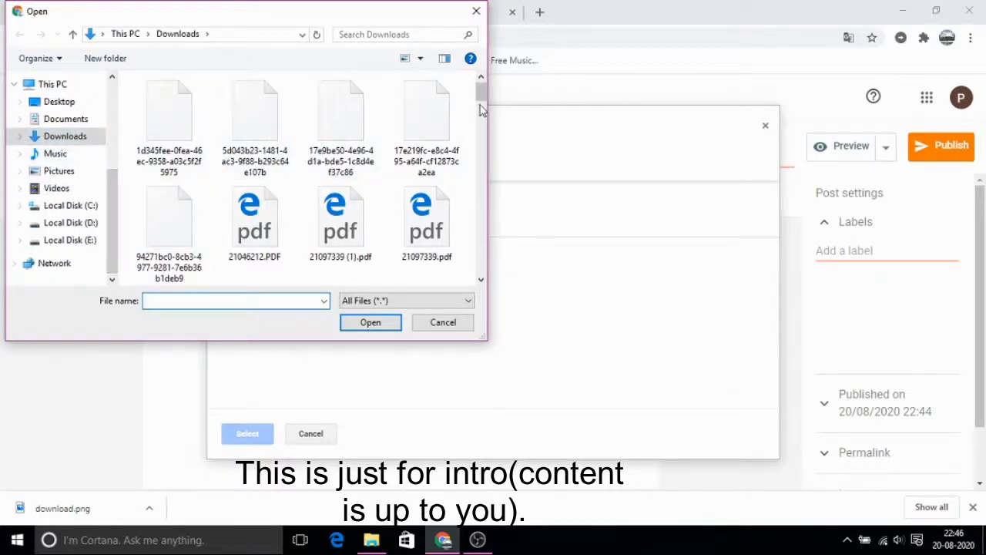
pyautogui.scroll(-10, 468, 170)
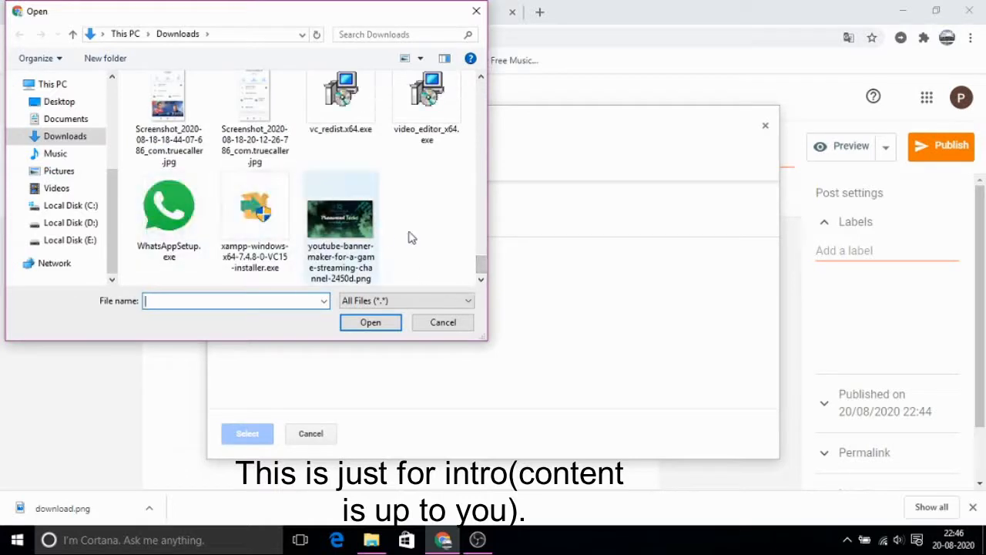
pyautogui.scroll(1, 481, 264)
pyautogui.moveTo(478, 251); pyautogui.dragTo(498, 169)
pyautogui.click(427, 158)
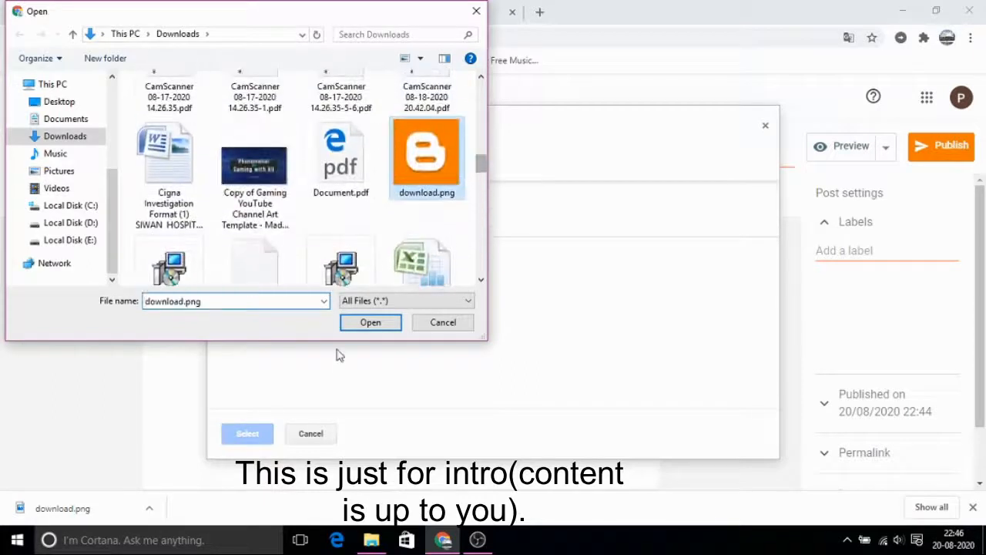
pyautogui.click(374, 330)
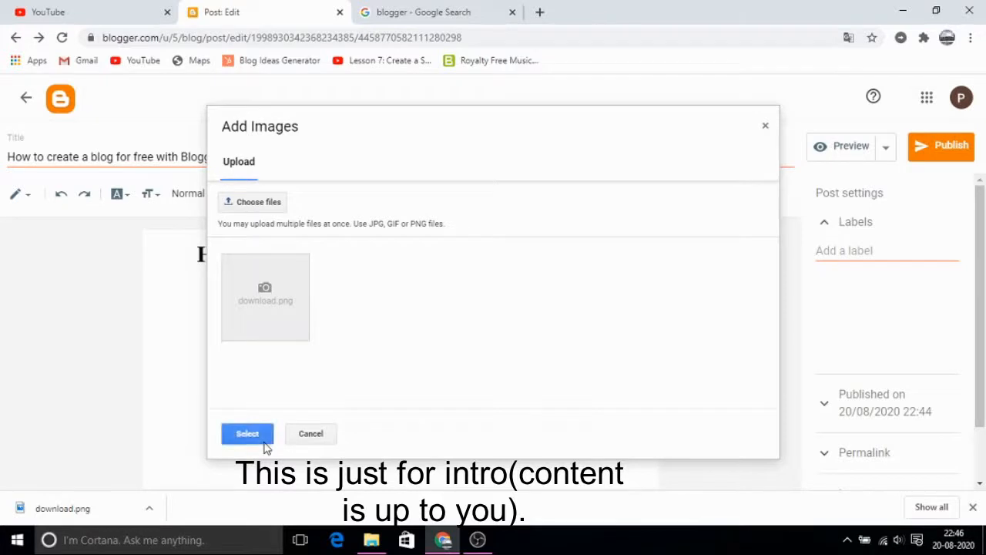
pyautogui.click(267, 433)
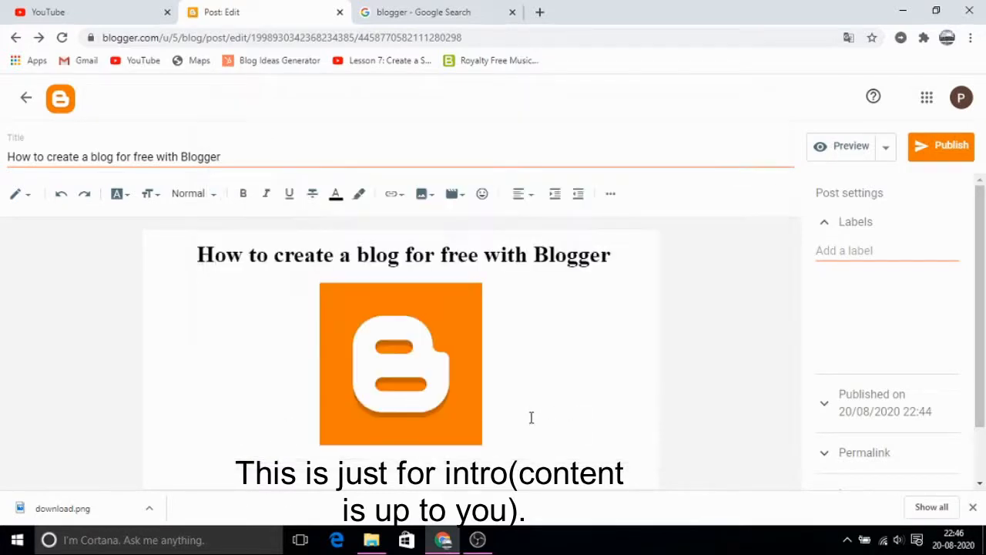
# Step: Add new lines below the logo image and set the text style there to Sub-heading
pyautogui.press('Return')
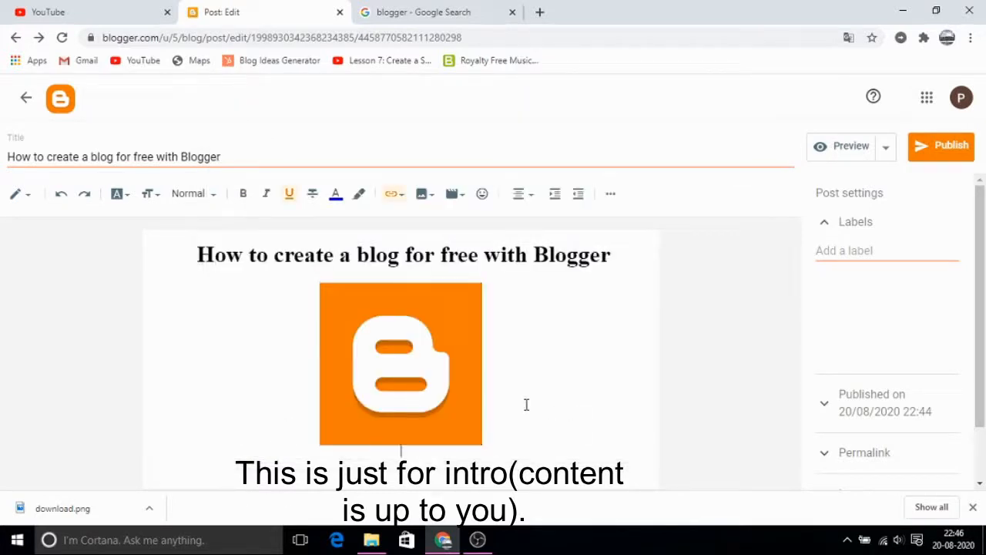
pyautogui.press('Return')
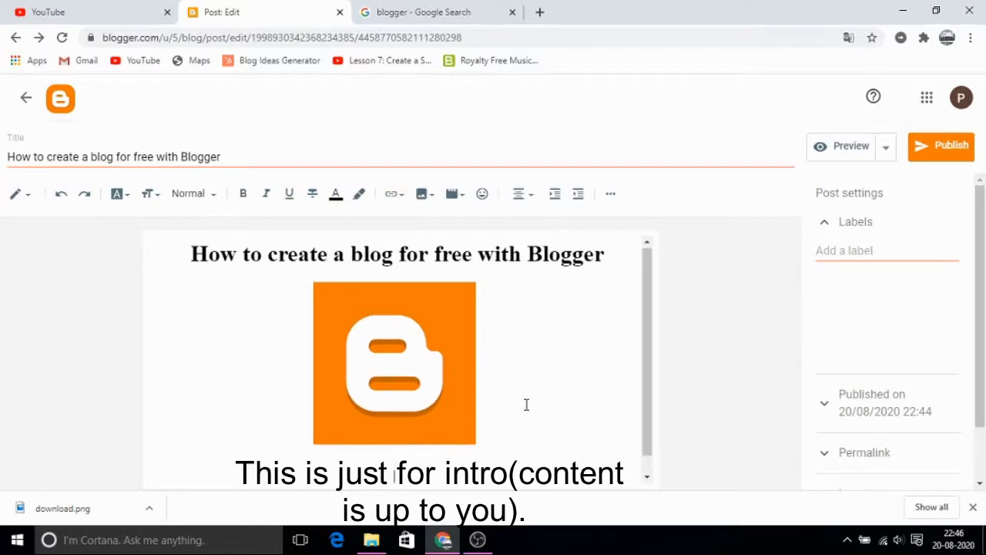
pyautogui.click(194, 193)
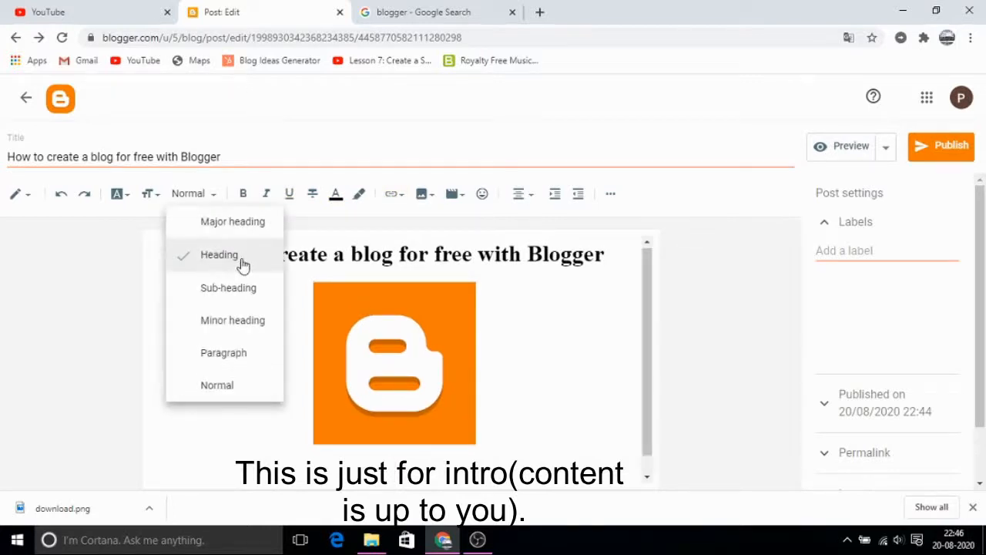
pyautogui.click(250, 288)
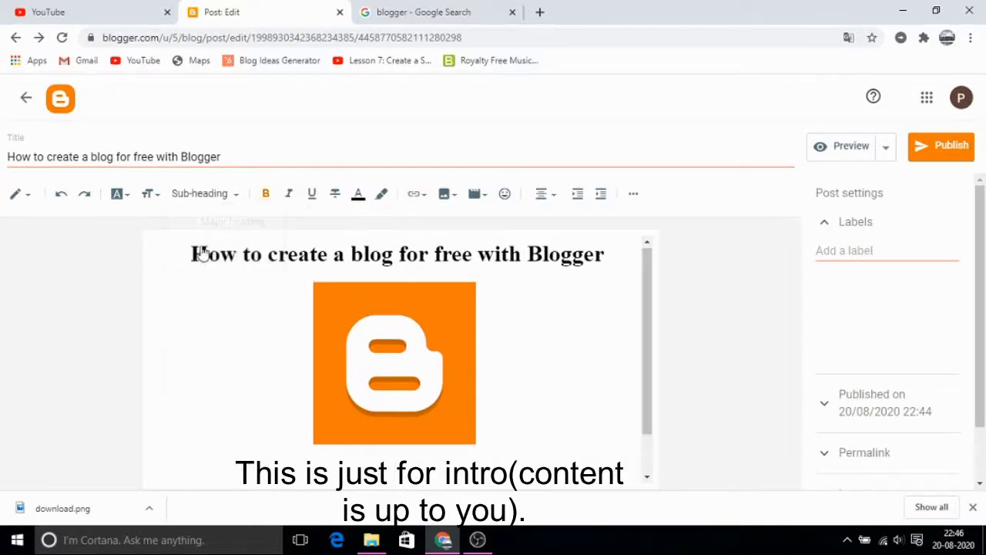
# Step: Turn the line below the logo into a left-aligned numbered list in the Sub-heading style
pyautogui.click(633, 195)
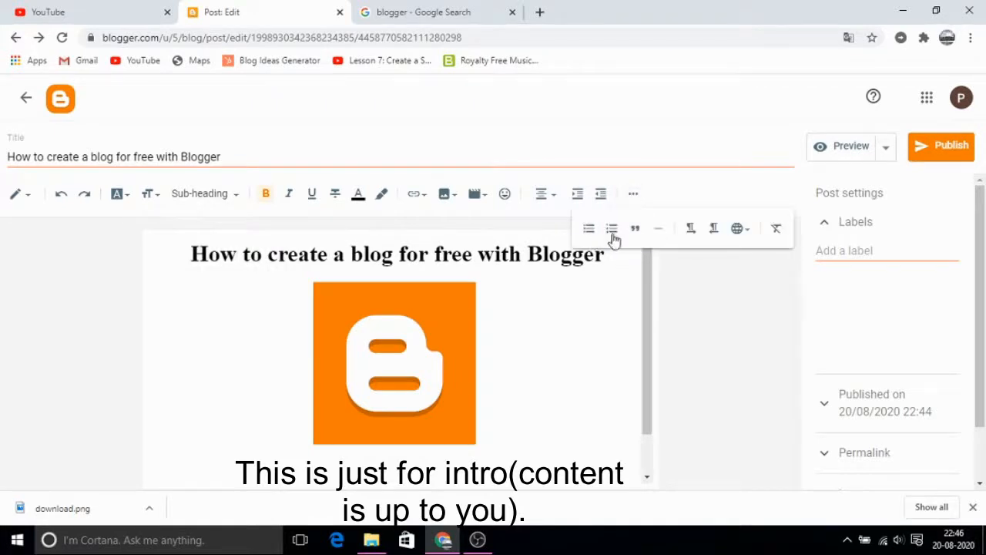
pyautogui.click(542, 194)
pyautogui.click(567, 169)
pyautogui.click(612, 228)
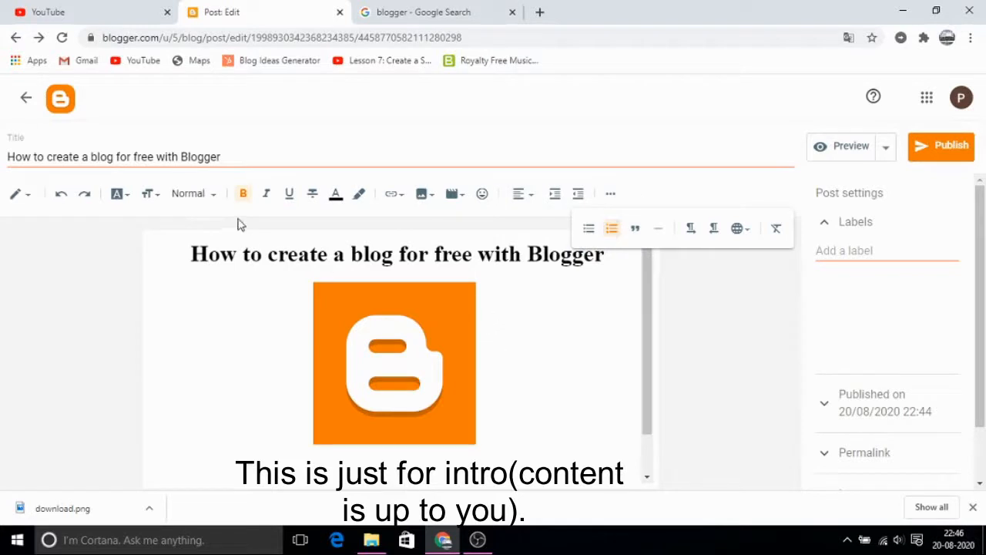
pyautogui.moveTo(642, 370); pyautogui.dragTo(647, 458)
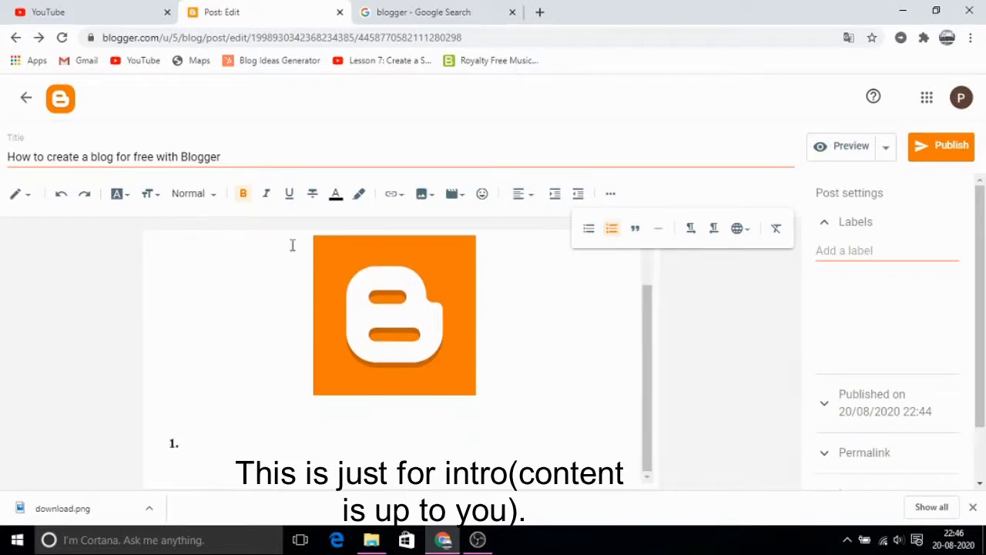
pyautogui.click(211, 193)
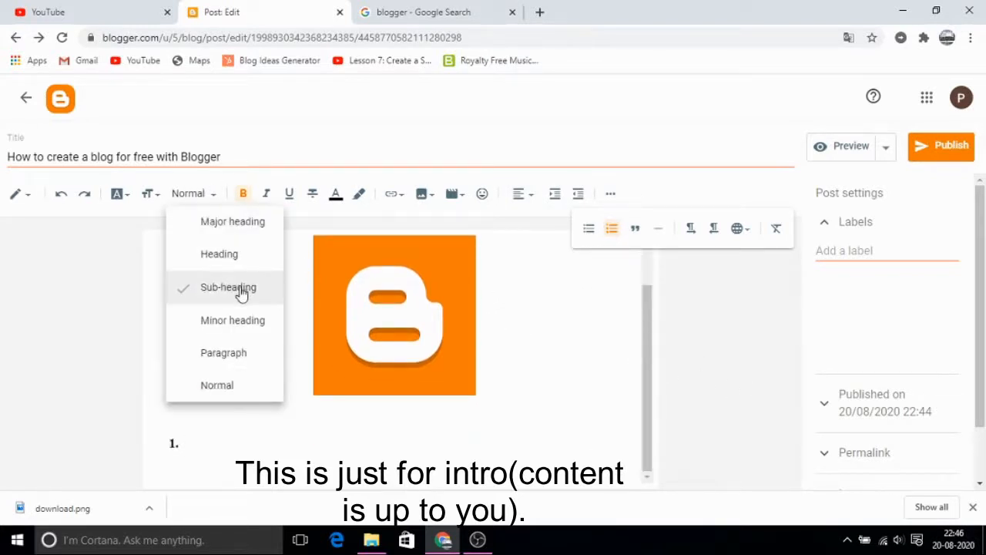
pyautogui.click(241, 291)
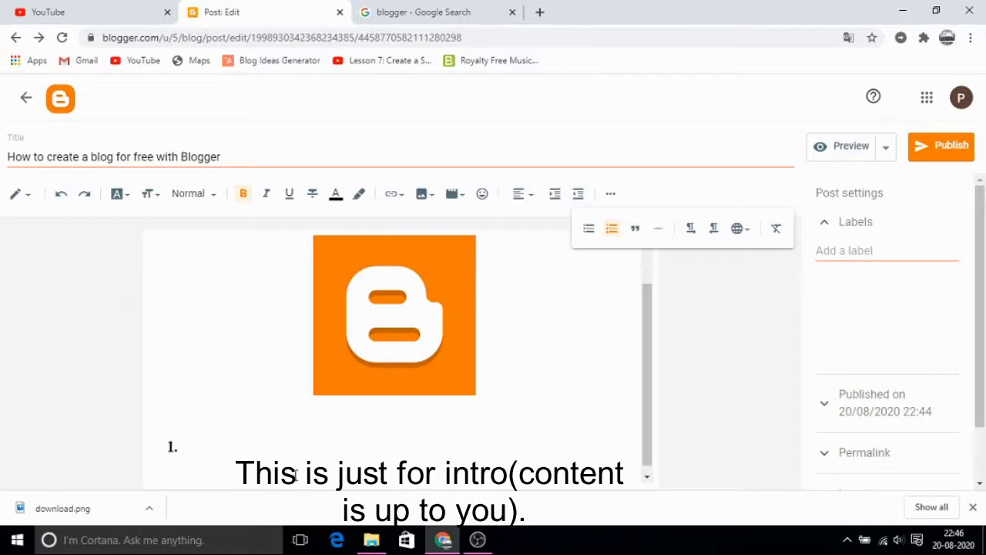
pyautogui.write('H')
pyautogui.press('BackSpace')
pyautogui.write('Make your G')
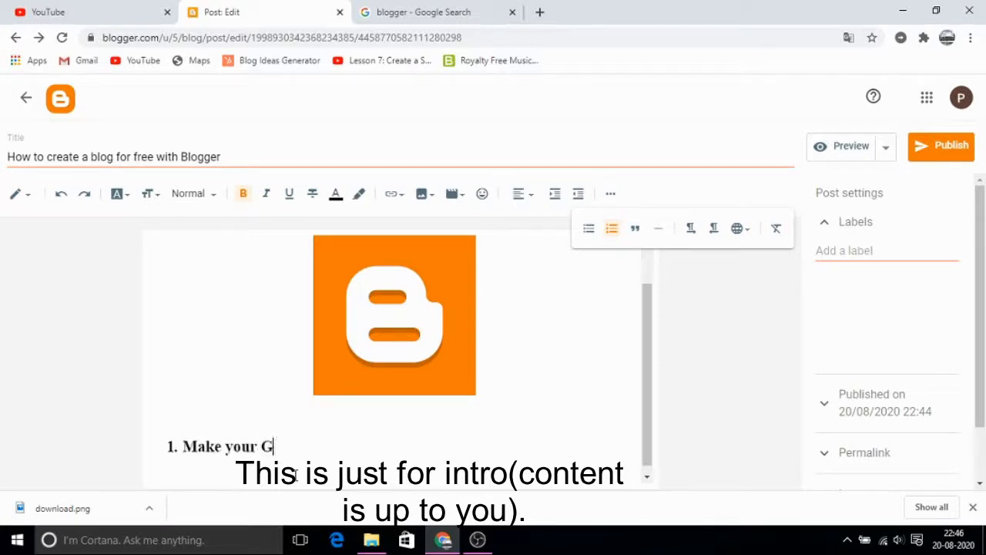
pyautogui.write('oogle')
pyautogui.press('BackSpace')
pyautogui.press('BackSpace')
pyautogui.press('BackSpace')
pyautogui.press('BackSpace')
pyautogui.press('BackSpace')
pyautogui.press('BackSpace')
pyautogui.press('BackSpace')
pyautogui.press('BackSpace')
pyautogui.press('BackSpace')
pyautogui.press('BackSpace')
pyautogui.press('BackSpace')
pyautogui.press('BackSpace')
pyautogui.press('BackSpace')
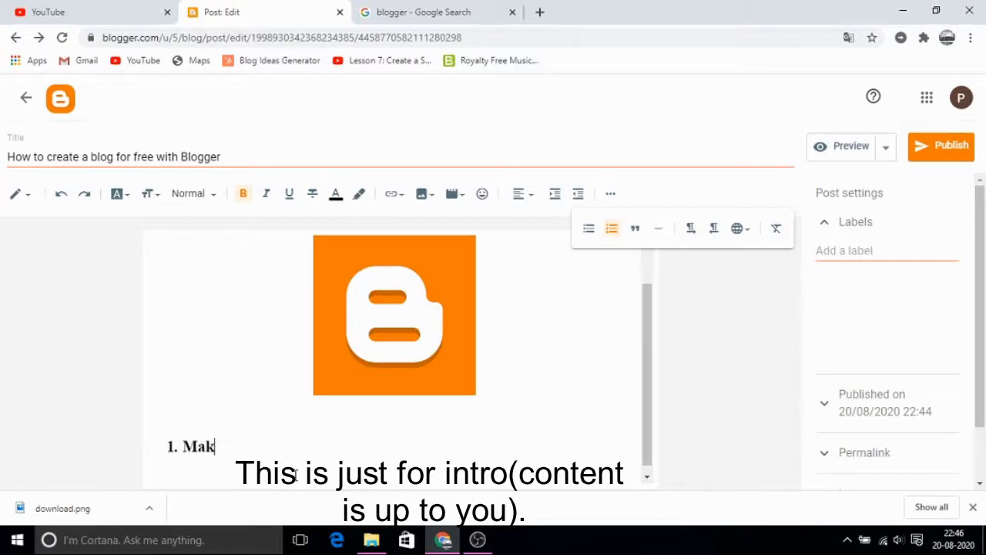
# Step: Write "Sign in your google account in blogger." as the first numbered list item
pyautogui.write('Sign in ')
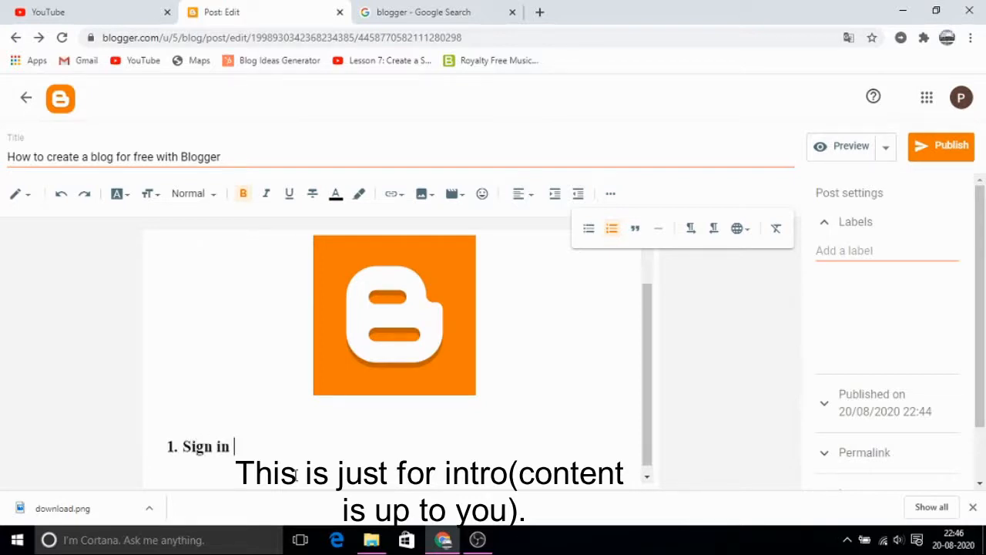
pyautogui.write('your google acc')
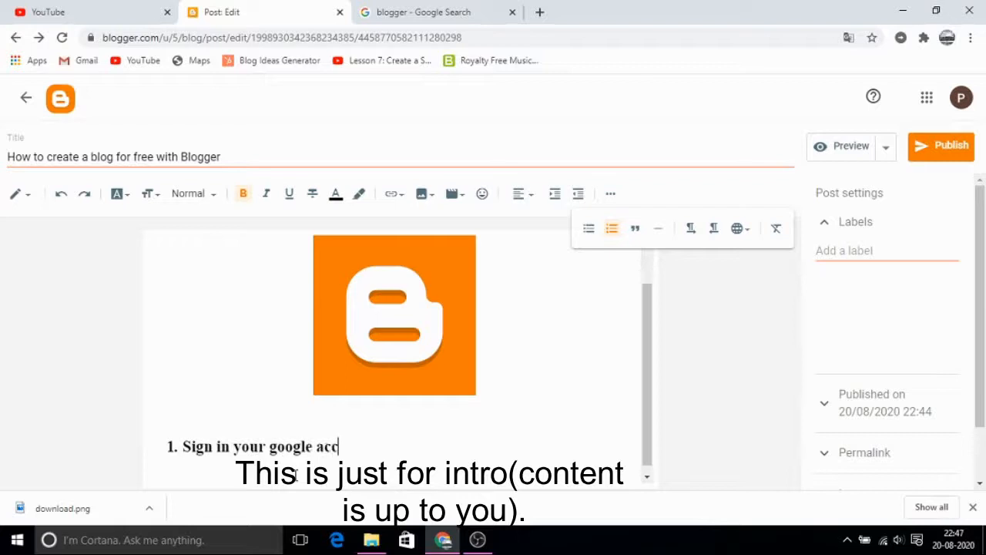
pyautogui.write('ount in blogger.')
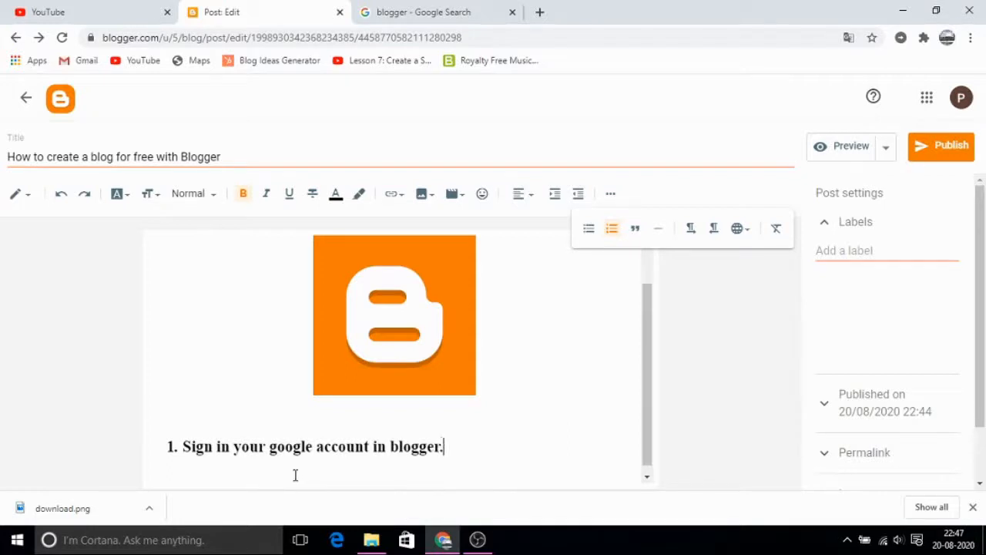
# Step: Add "Make your Blog title." as the second numbered list item and start a third one
pyautogui.press('Return')
pyautogui.write('M')
pyautogui.press('BackSpace')
pyautogui.write('Make ')
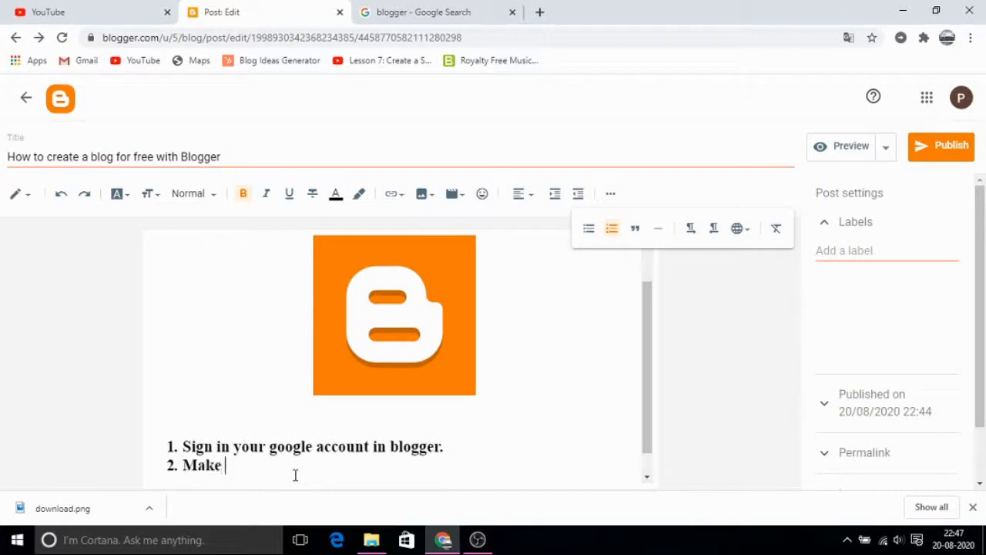
pyautogui.write('your Blog')
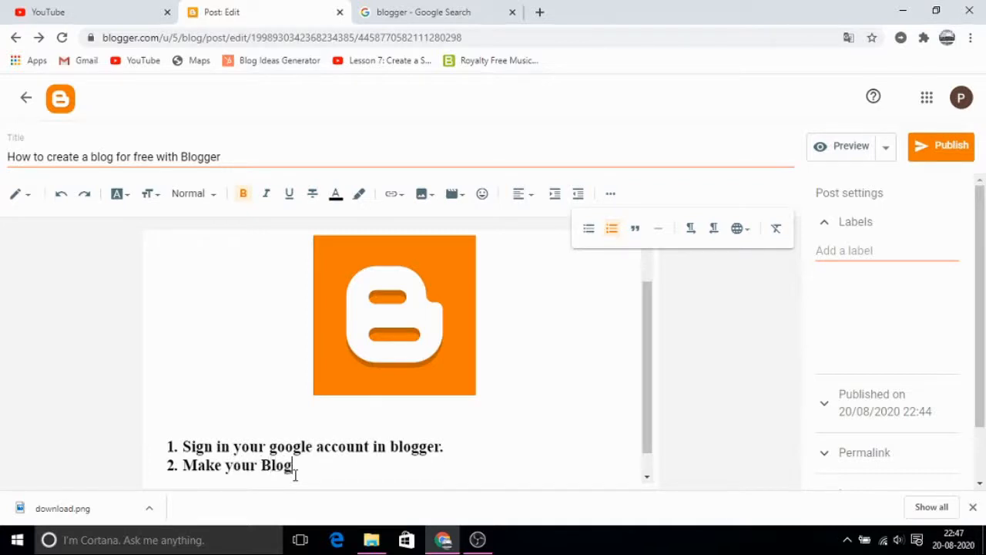
pyautogui.write(' tititl')
pyautogui.press('BackSpace')
pyautogui.press('BackSpace')
pyautogui.write('le')
pyautogui.press('BackSpace')
pyautogui.write('.')
pyautogui.press('Return')
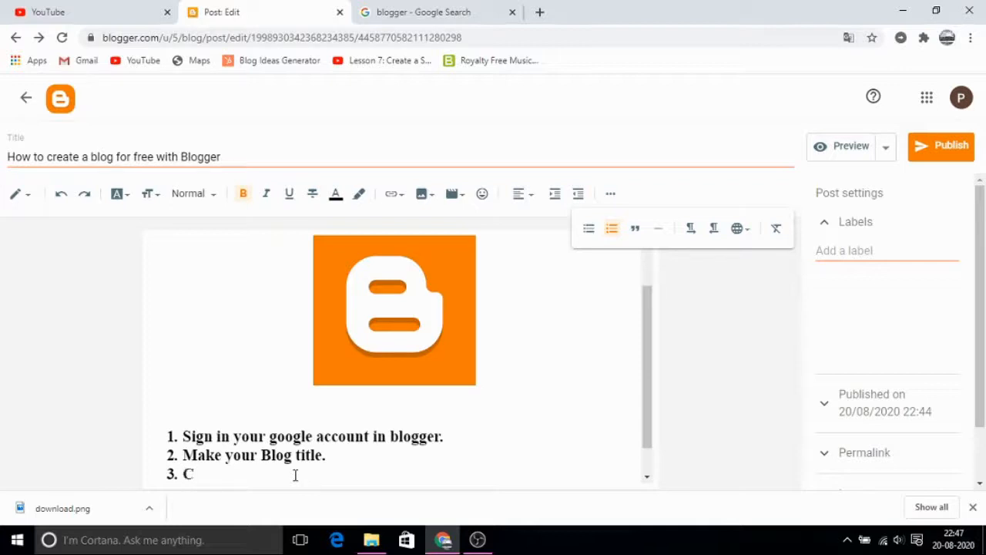
# Step: Write "Write the Content." as the third numbered list item and start a fourth one
pyautogui.press('BackSpace')
pyautogui.press('BackSpace')
pyautogui.write('w')
pyautogui.press('BackSpace')
pyautogui.write('Writerthe')
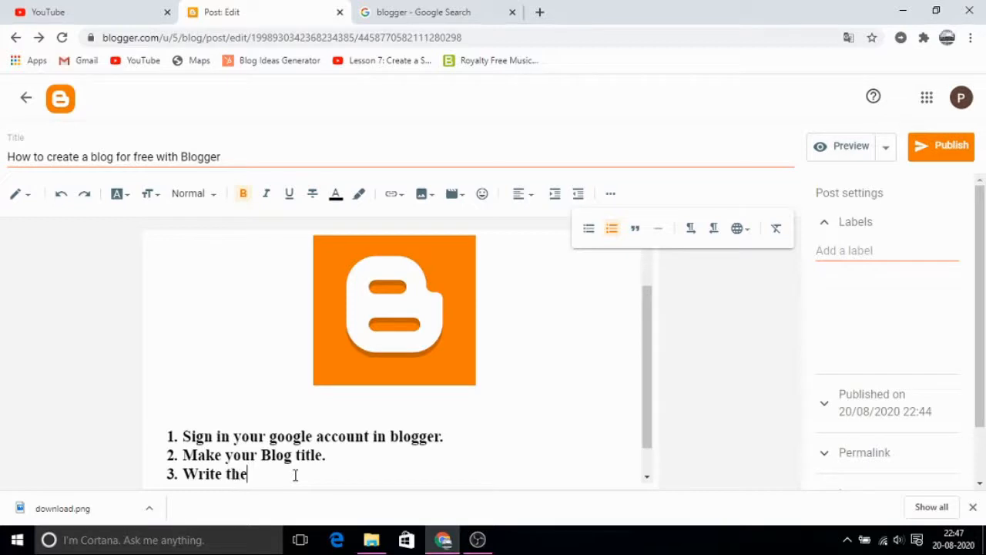
pyautogui.write(' Content.')
pyautogui.press('Return')
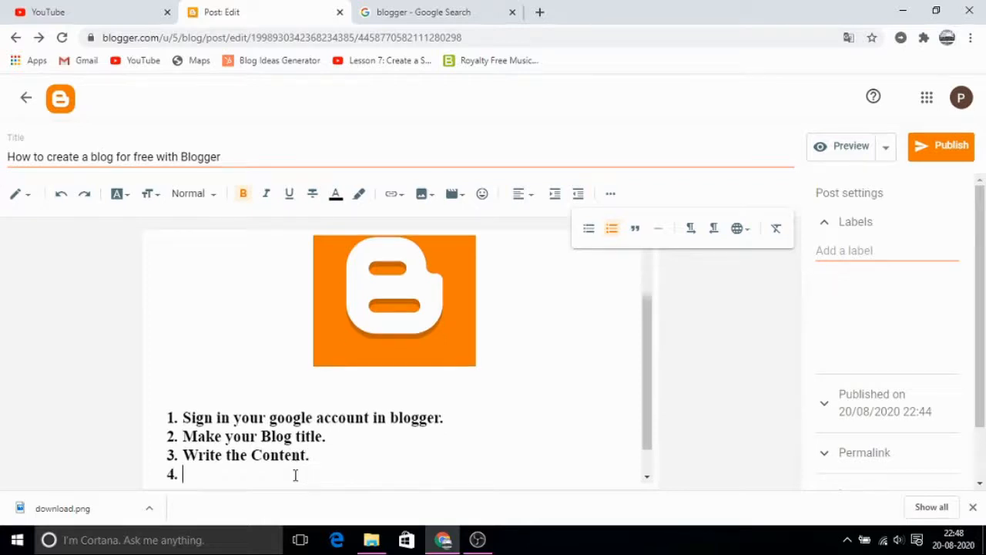
# Step: Write "Publish the post." as the fourth numbered list item and publish the post
pyautogui.write('Publish the post.')
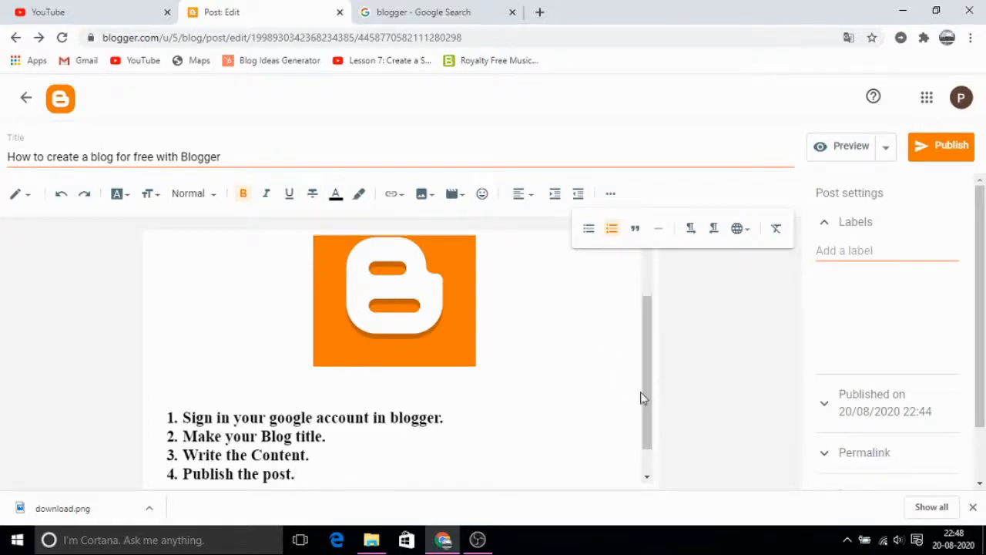
pyautogui.moveTo(647, 370); pyautogui.dragTo(647, 390)
pyautogui.click(940, 151)
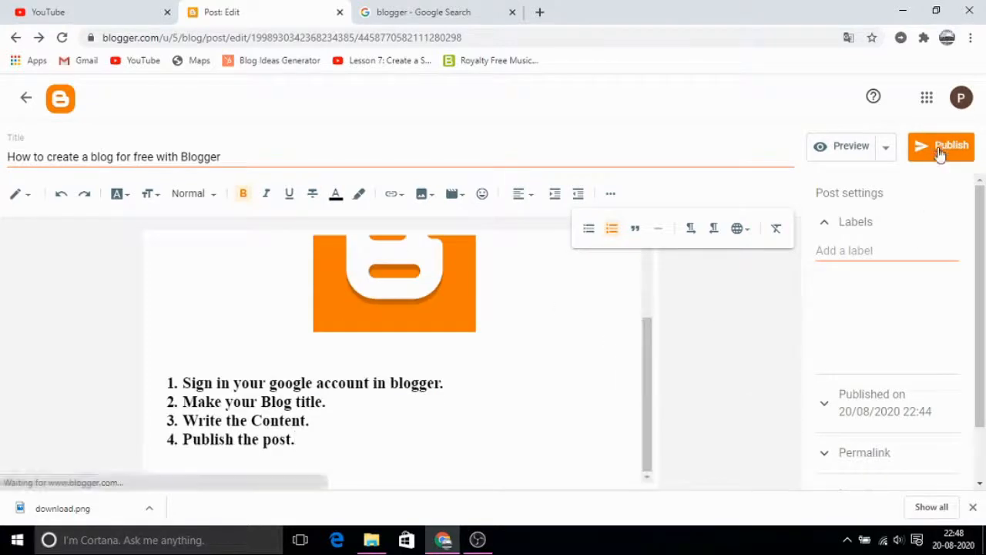
pyautogui.click(550, 329)
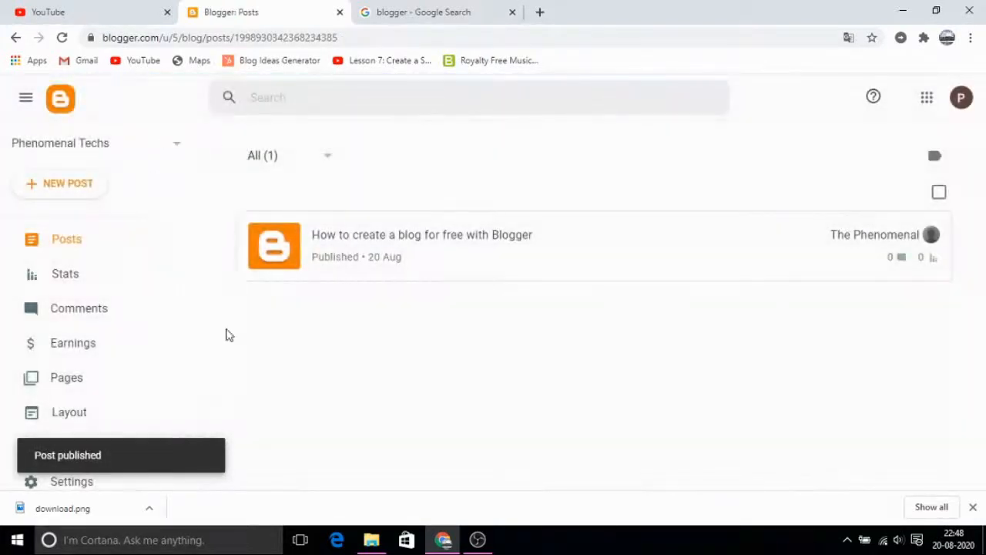
# Step: Open the live blog from the dashboard and look over the published post
pyautogui.scroll(-3, 202, 347)
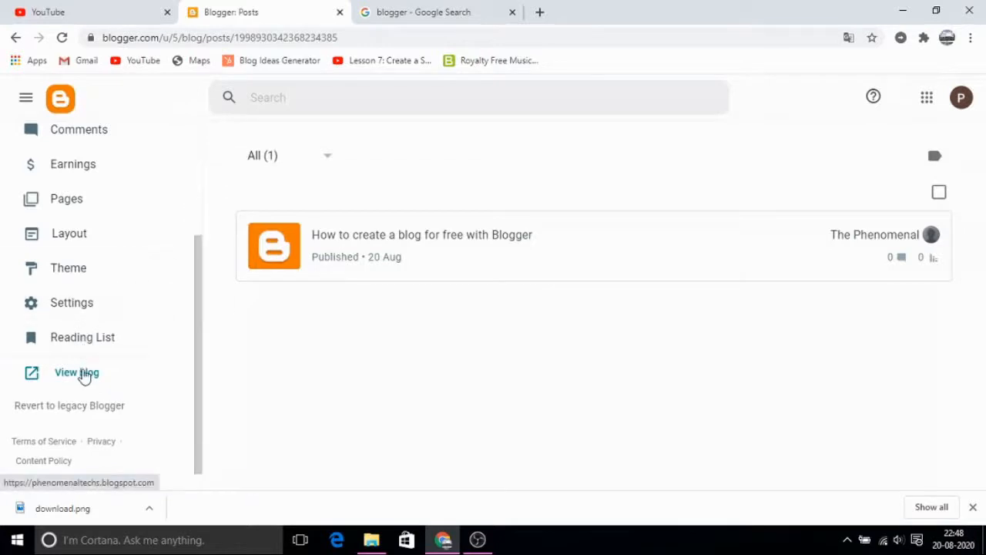
pyautogui.click(77, 373)
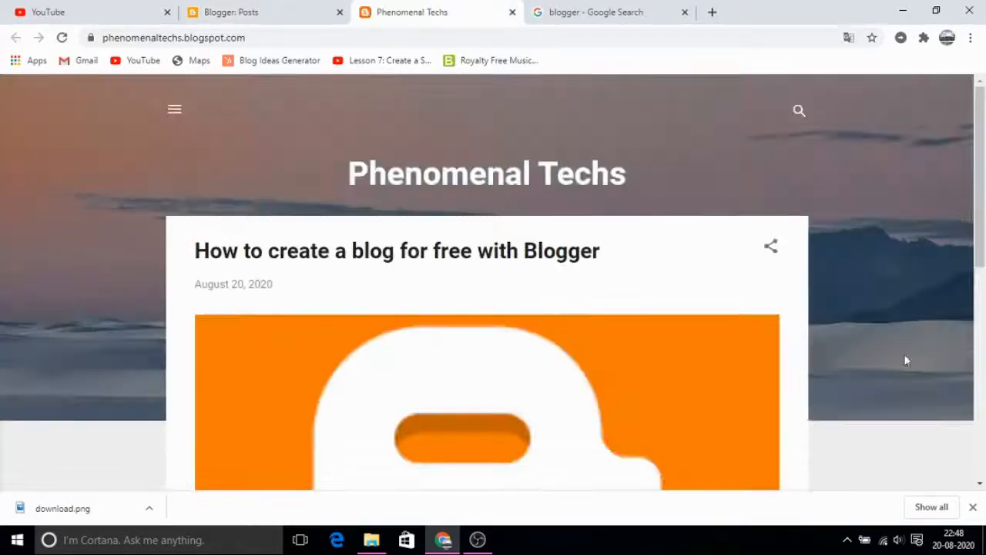
pyautogui.scroll(-5, 905, 360)
pyautogui.moveTo(969, 493); pyautogui.dragTo(984, 425)
# Step: Return to the blog dashboard, open its theme settings and browse the available themes
pyautogui.click(115, 12)
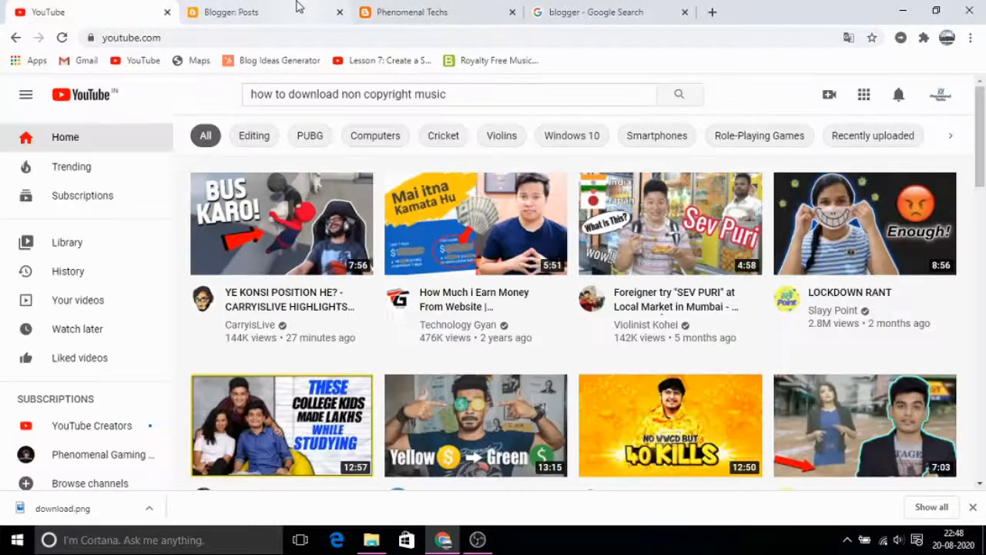
pyautogui.click(299, 6)
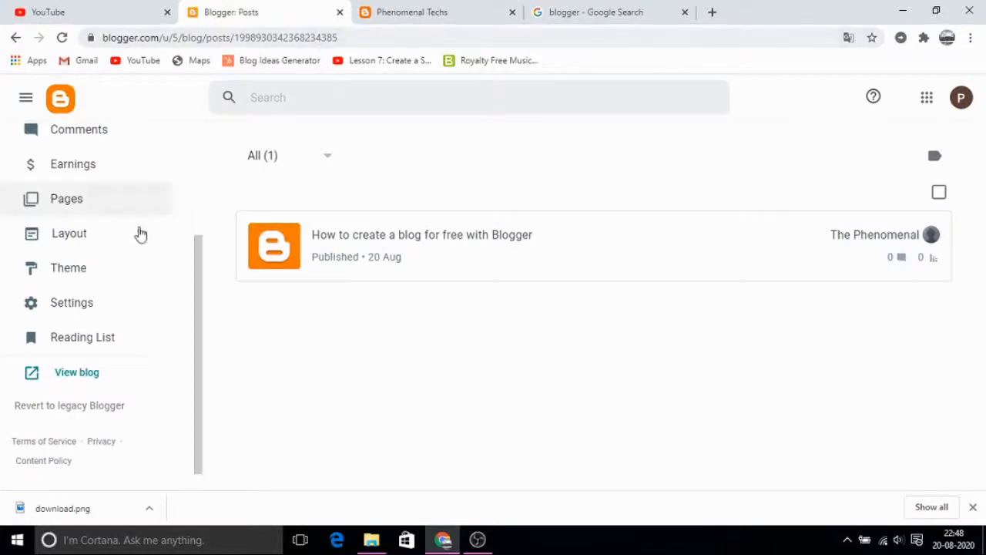
pyautogui.click(131, 277)
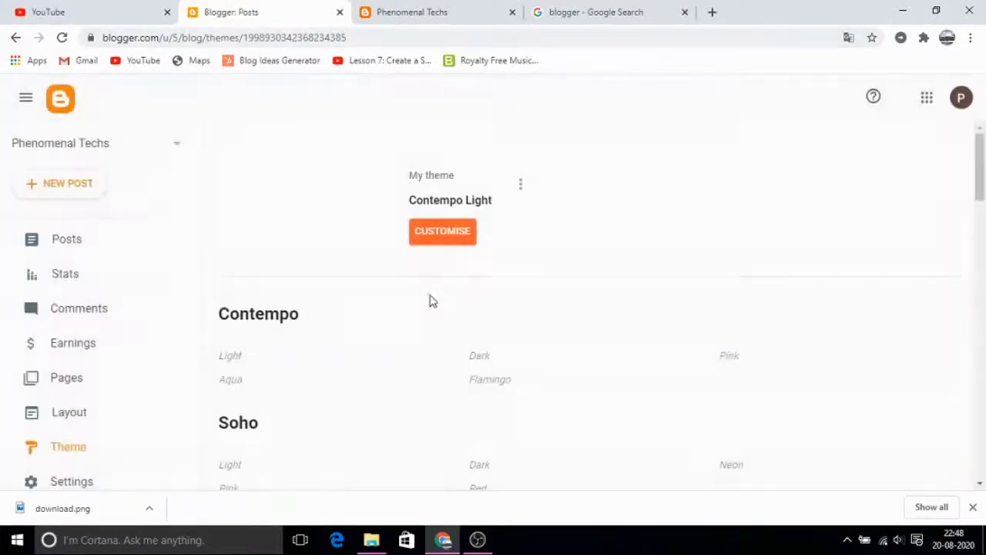
pyautogui.moveTo(980, 143); pyautogui.dragTo(973, 285)
pyautogui.click(491, 547)
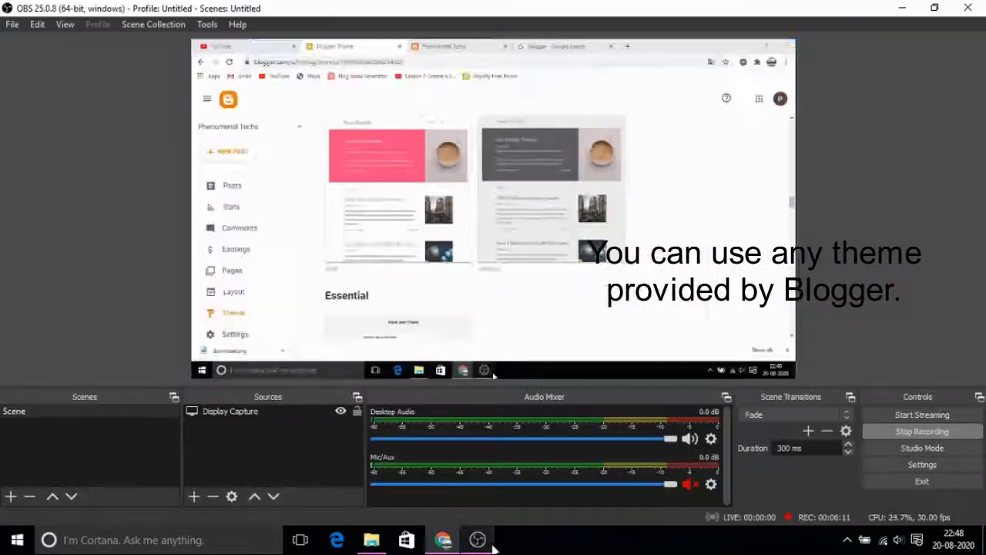
pyautogui.click(898, 7)
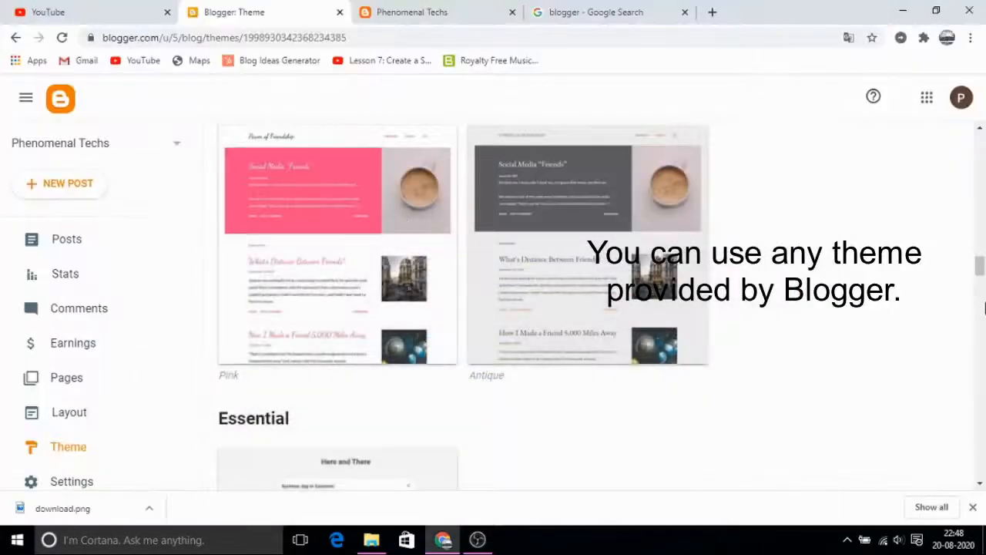
# Step: Apply the Emporio Technica theme to the blog
pyautogui.moveTo(980, 270); pyautogui.dragTo(978, 227)
pyautogui.click(279, 218)
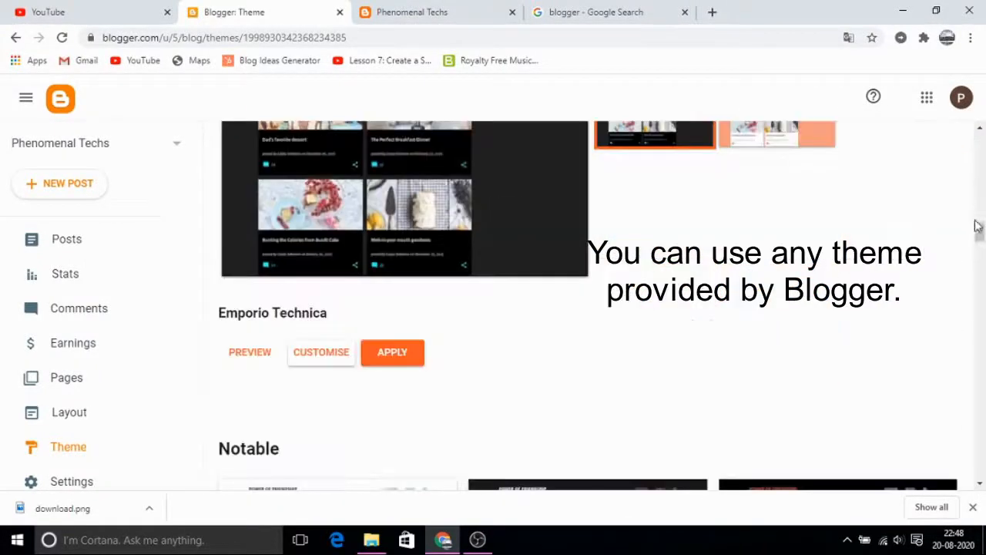
pyautogui.click(416, 354)
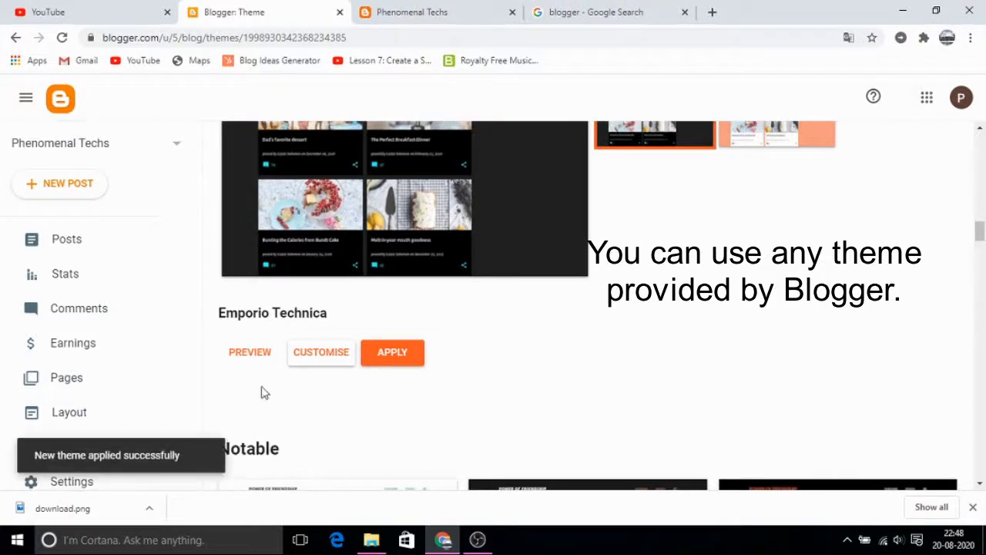
# Step: Reload the live blog and look over its home page in the Emporio Technica theme
pyautogui.click(432, 9)
pyautogui.press('F5')
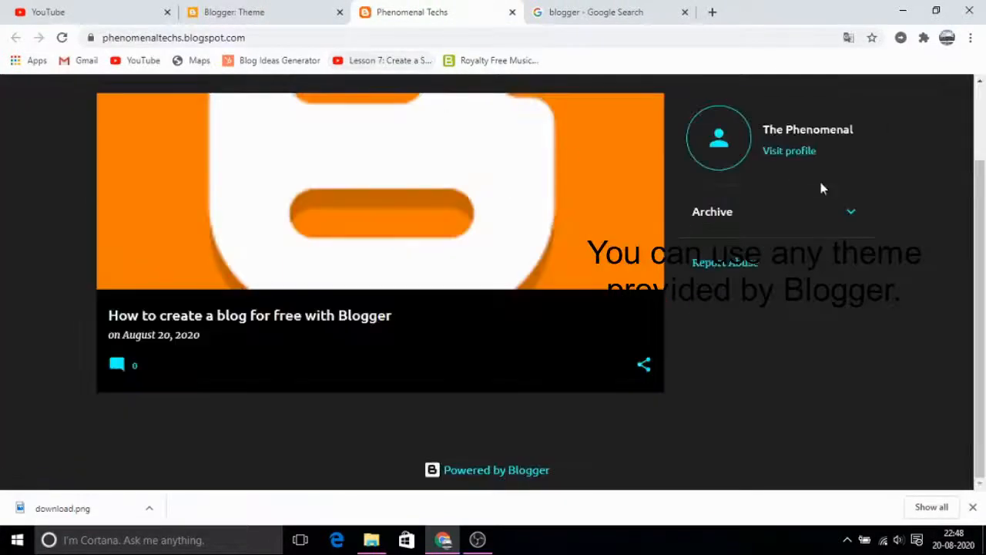
pyautogui.moveTo(978, 239)
pyautogui.mouseDown()
pyautogui.moveTo(978, 163)
pyautogui.moveTo(977, 247)
pyautogui.moveTo(968, 135)
pyautogui.moveTo(963, 248)
pyautogui.moveTo(980, 222)
pyautogui.moveTo(981, 139)
pyautogui.moveTo(983, 249)
pyautogui.mouseUp()
# Step: Return to the theme settings and apply the Notable Coral theme to the blog
pyautogui.click(247, 13)
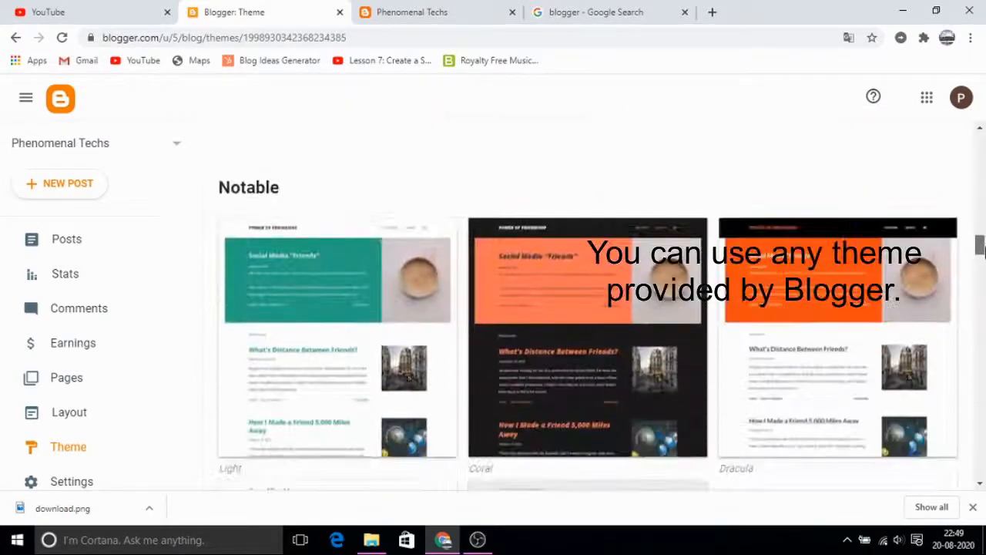
pyautogui.click(590, 397)
pyautogui.scroll(-3, 368, 367)
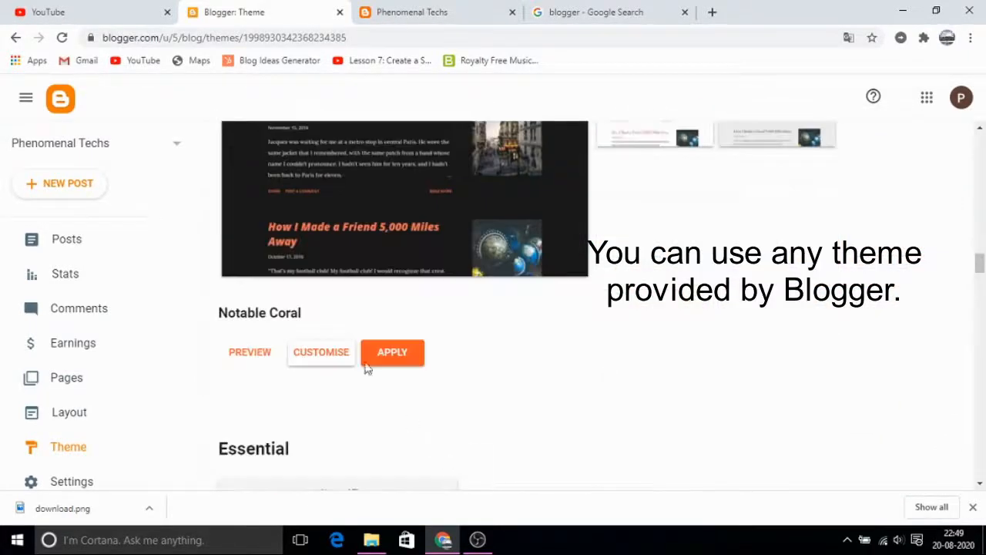
pyautogui.click(395, 355)
# Step: Reload the live blog and examine its home page in the Notable Coral theme
pyautogui.click(421, 12)
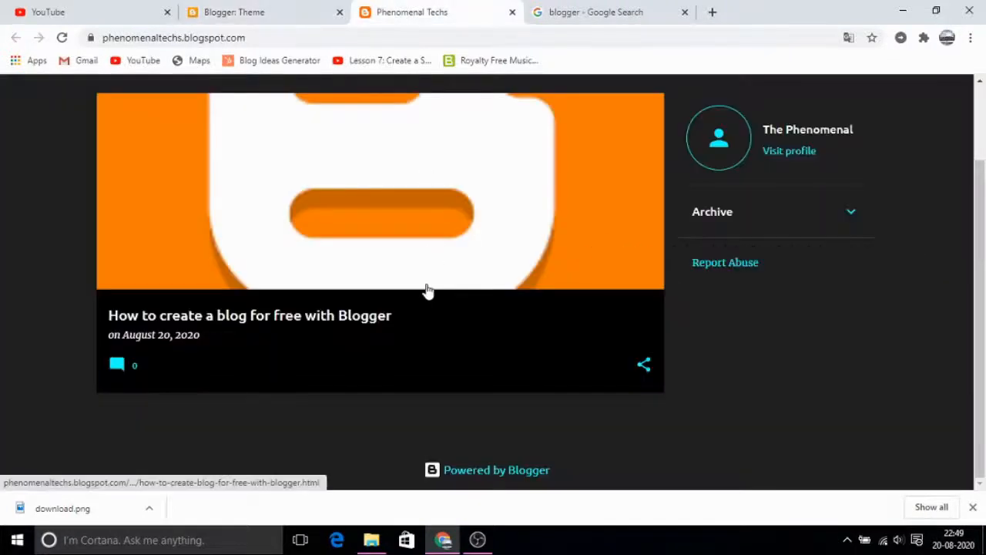
pyautogui.press('F5')
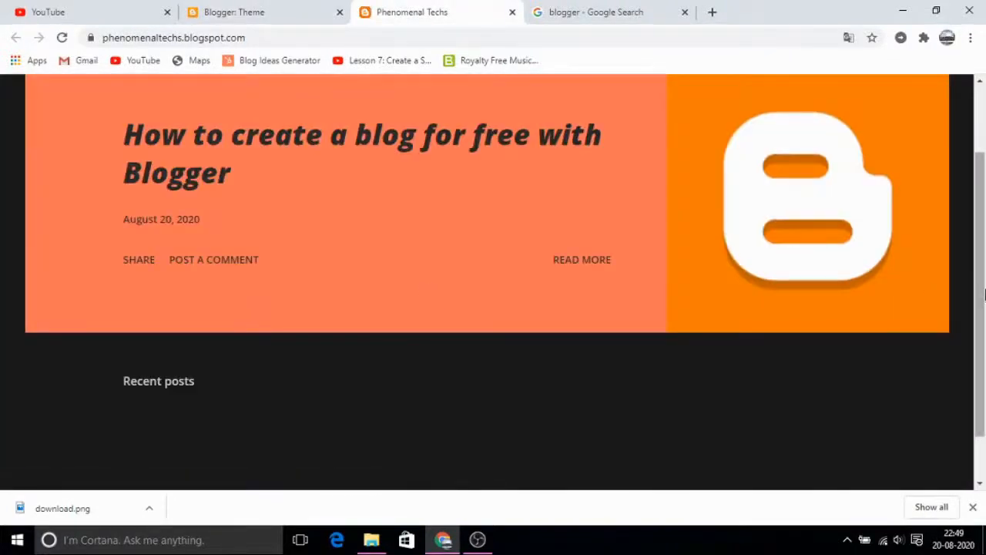
pyautogui.moveTo(984, 294); pyautogui.dragTo(979, 168)
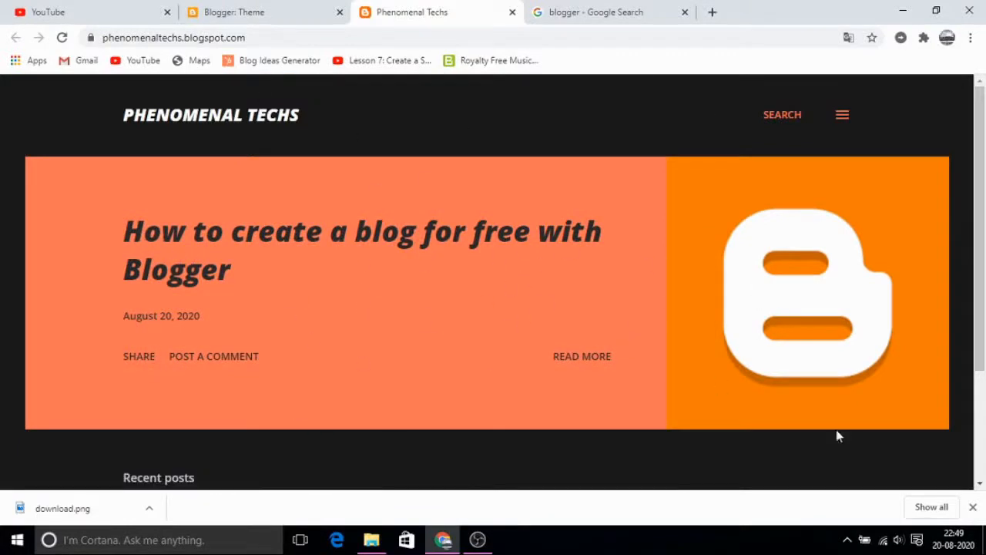
pyautogui.moveTo(478, 539)
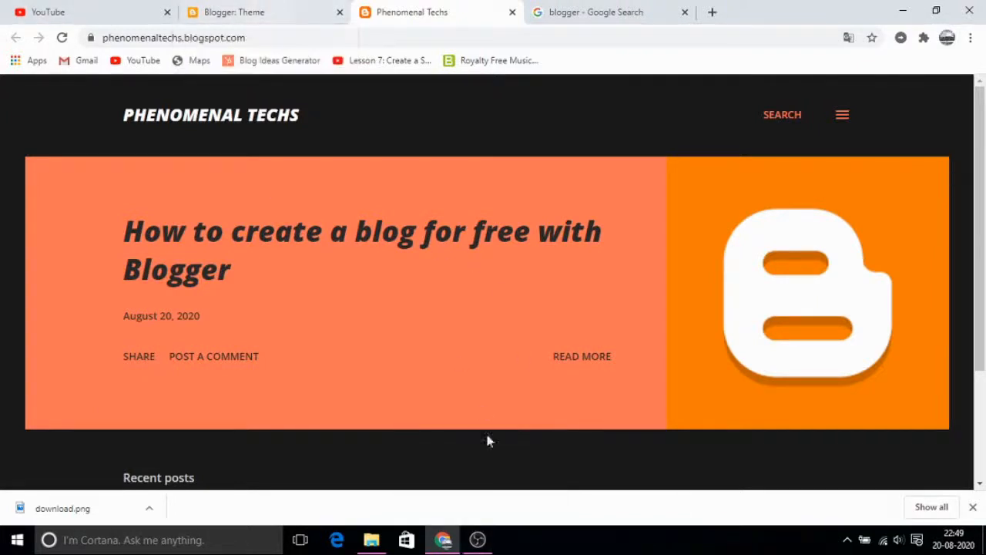
pyautogui.click(478, 540)
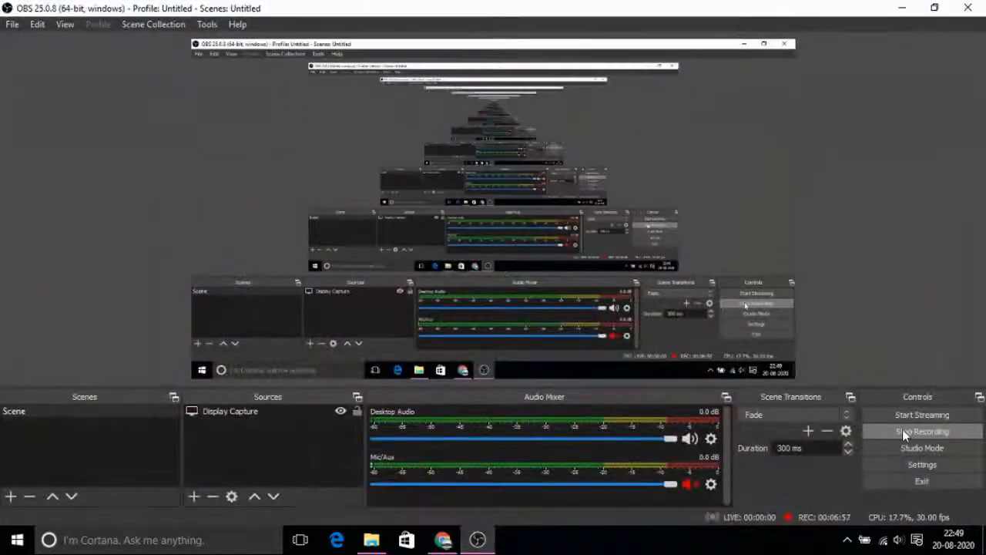